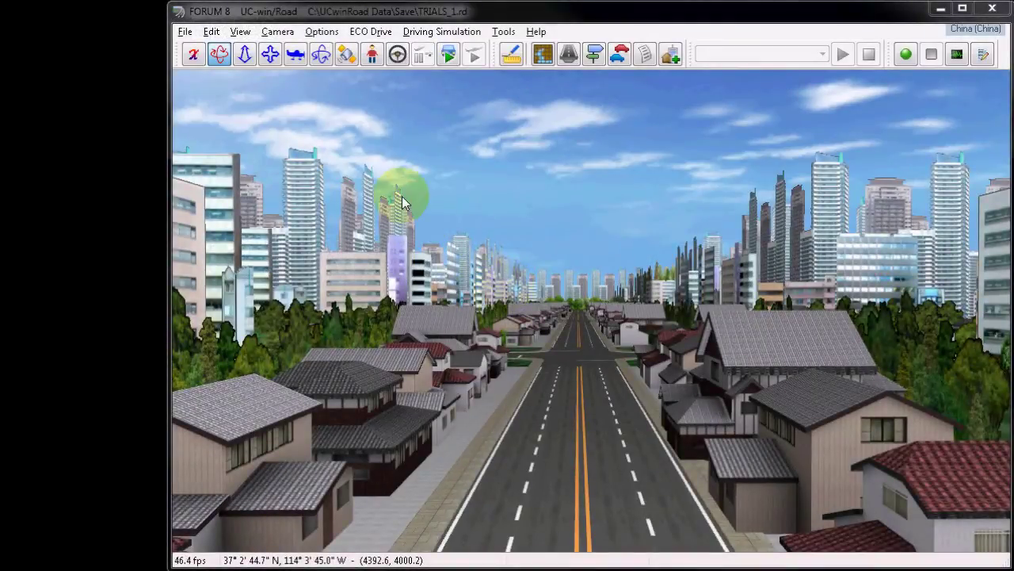
# Add a new scenario named TUTORIAL in the Scenario Manager.
pyautogui.click(214, 33)
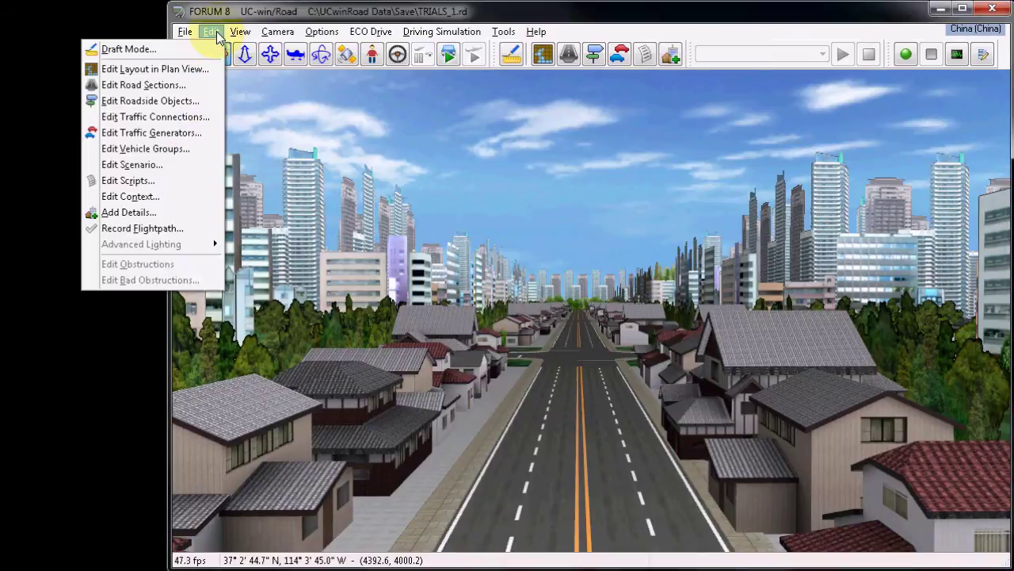
pyautogui.click(190, 165)
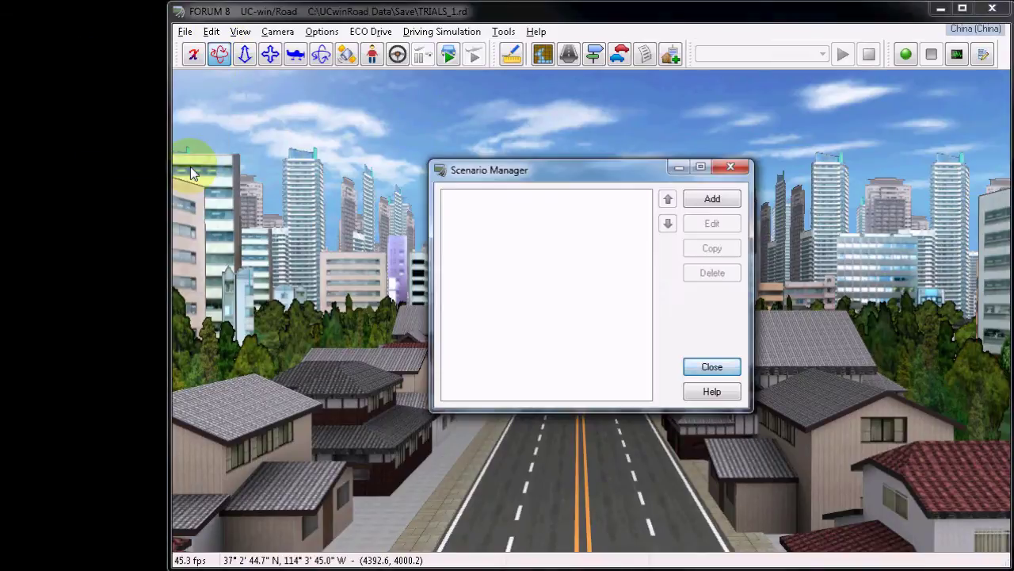
pyautogui.click(699, 202)
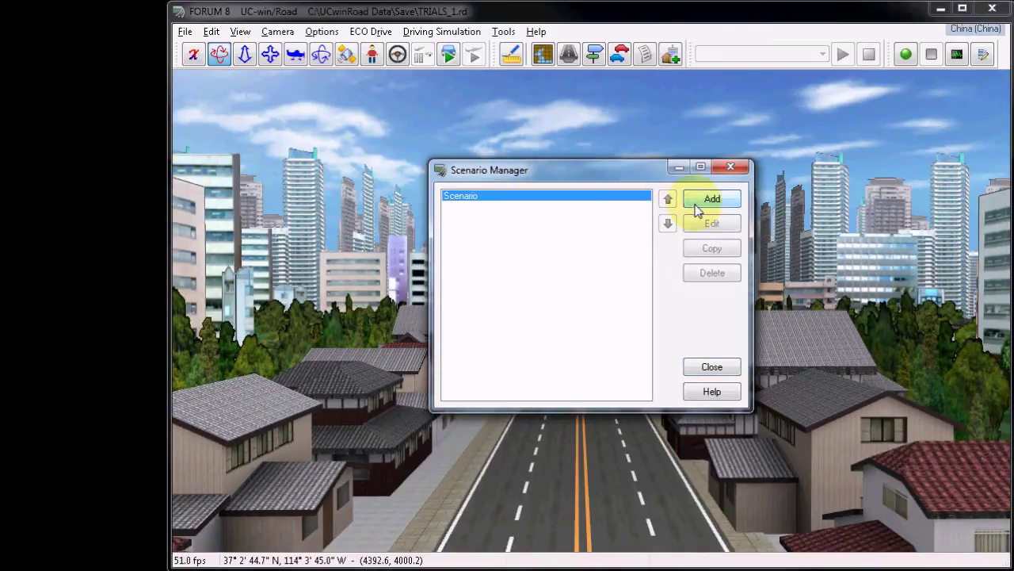
pyautogui.click(710, 225)
pyautogui.write('TUTORIAL')
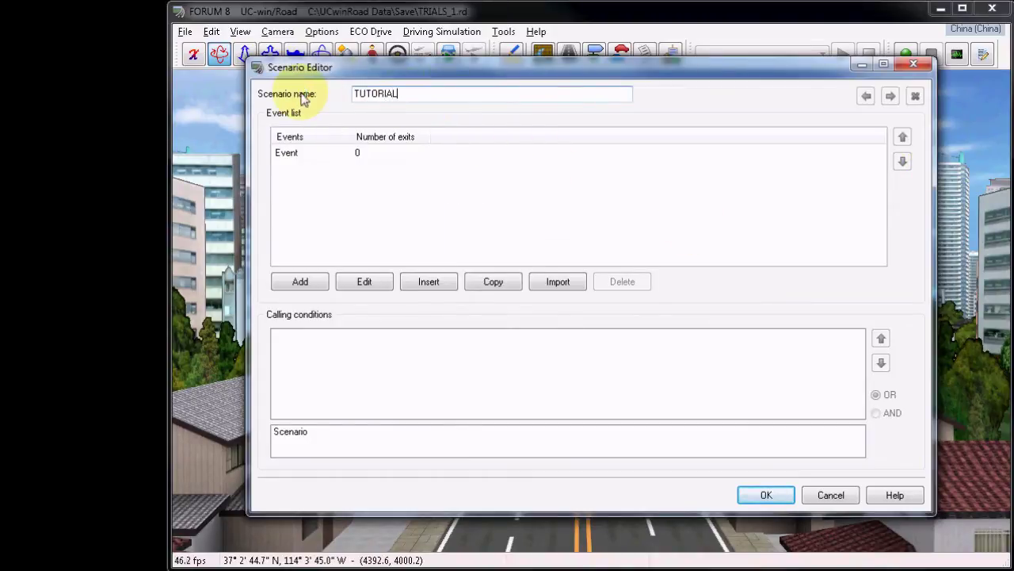
pyautogui.click(757, 495)
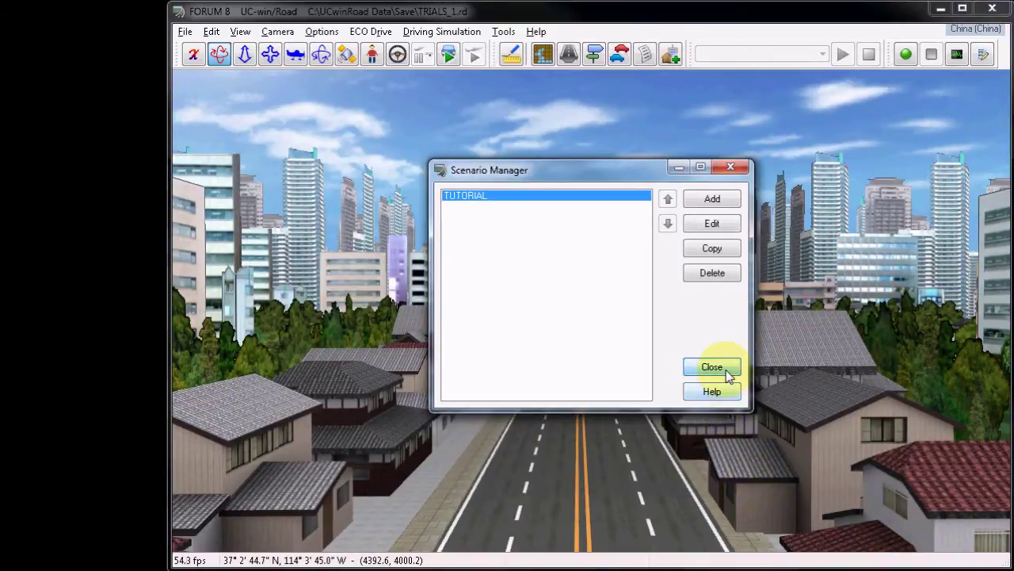
pyautogui.click(728, 375)
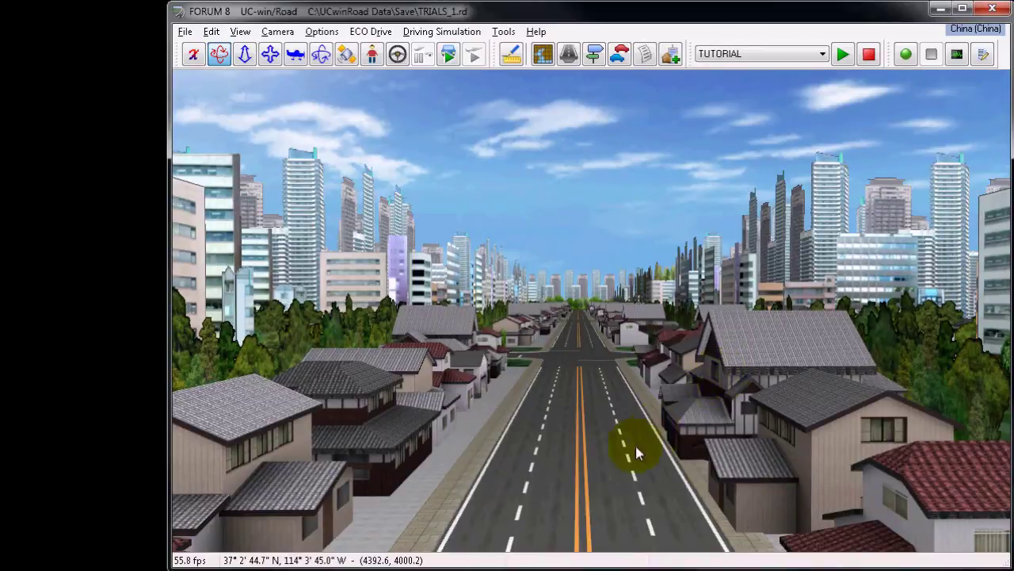
# Look up the position of a point on Road 1, reading 155.08 on the right carriageway.
pyautogui.click(613, 462)
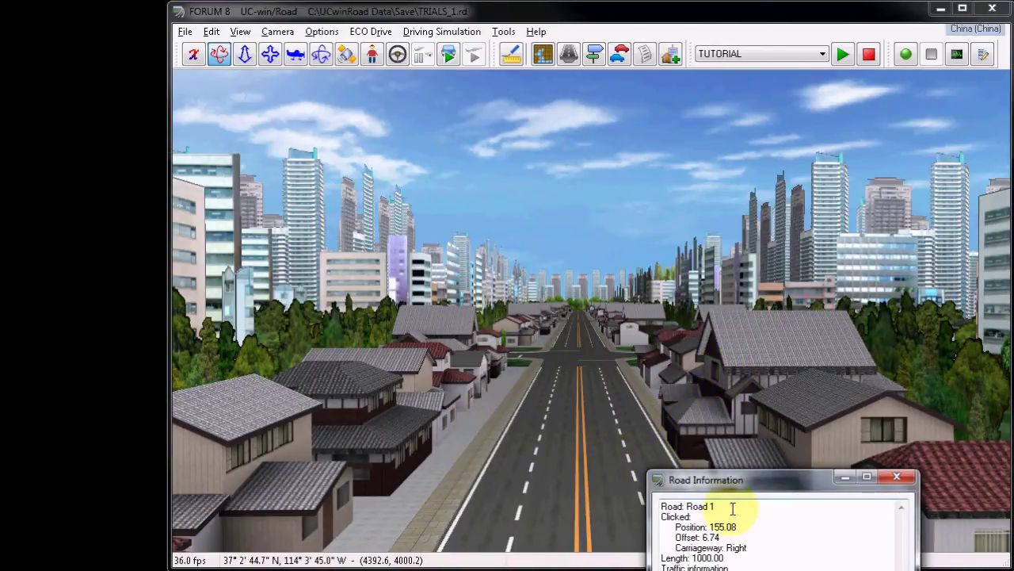
pyautogui.moveTo(733, 508); pyautogui.dragTo(657, 507)
pyautogui.moveTo(737, 526); pyautogui.dragTo(674, 529)
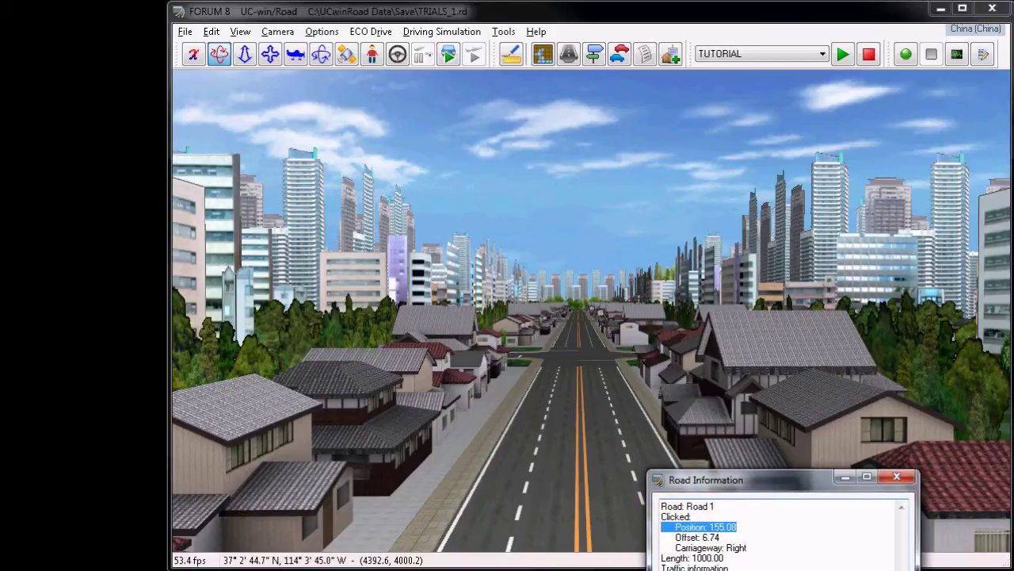
pyautogui.press('Escape')
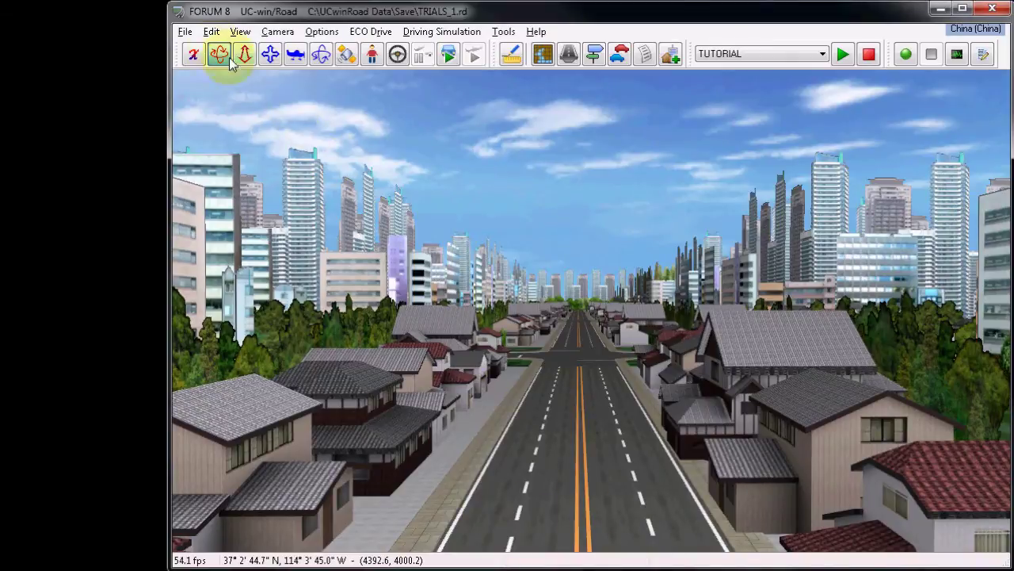
# Reopen the TUTORIAL scenario for editing from Edit Scenario.
pyautogui.click(211, 31)
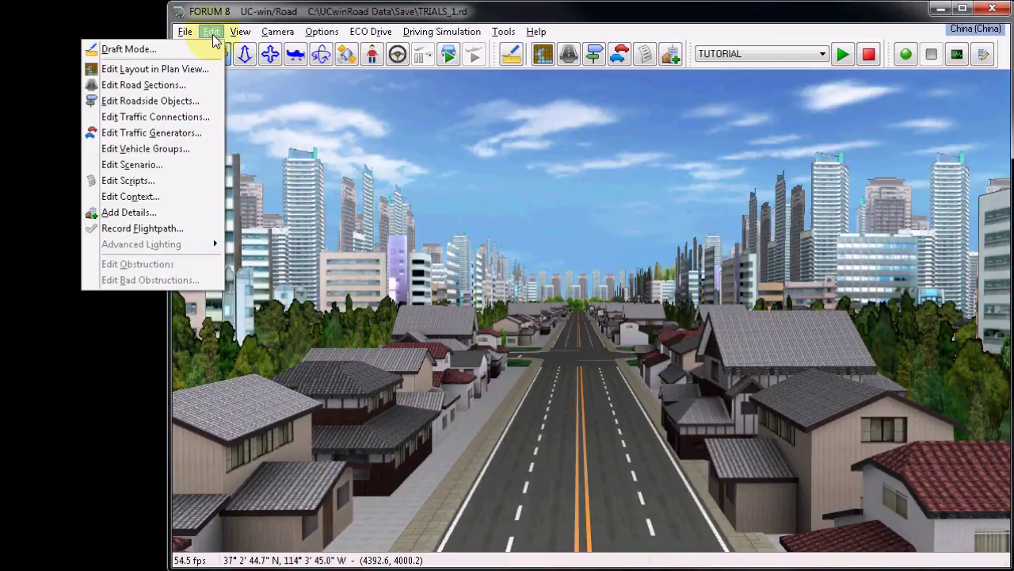
pyautogui.click(191, 166)
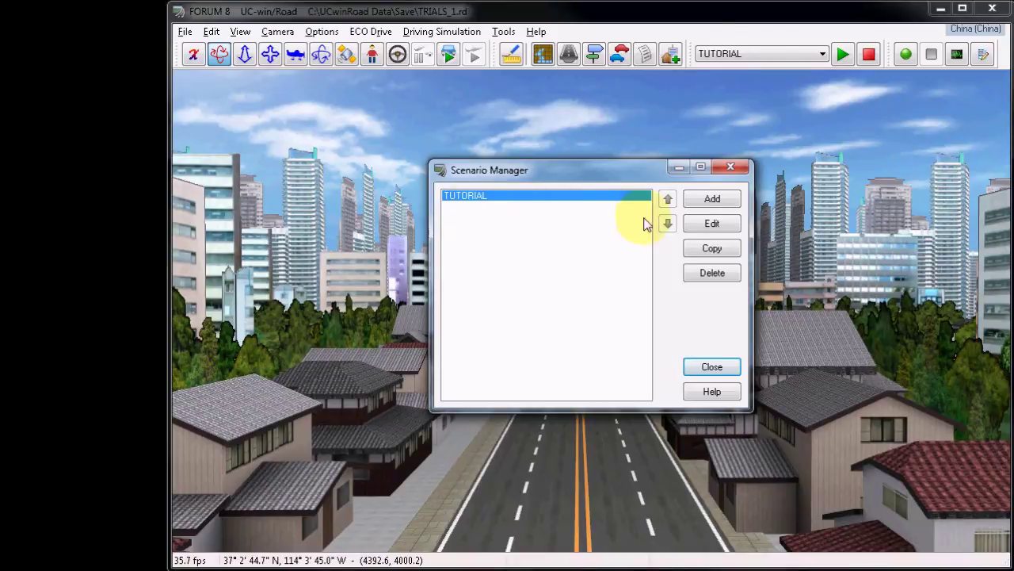
pyautogui.click(698, 226)
pyautogui.write('START')
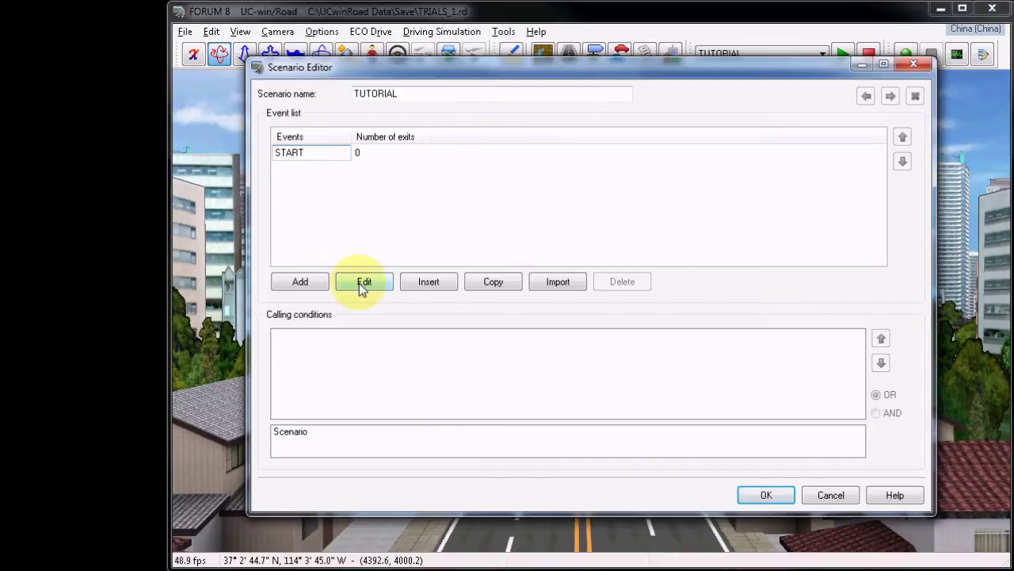
# Set the START event to launch a new 4WD Blue vehicle on Road 1 at 150 m.
pyautogui.click(361, 286)
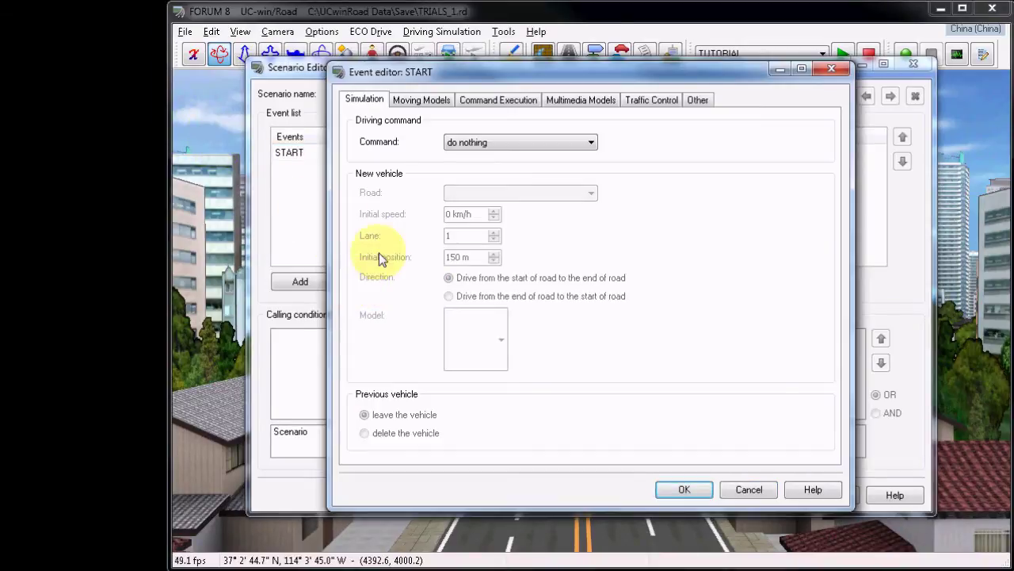
pyautogui.click(572, 147)
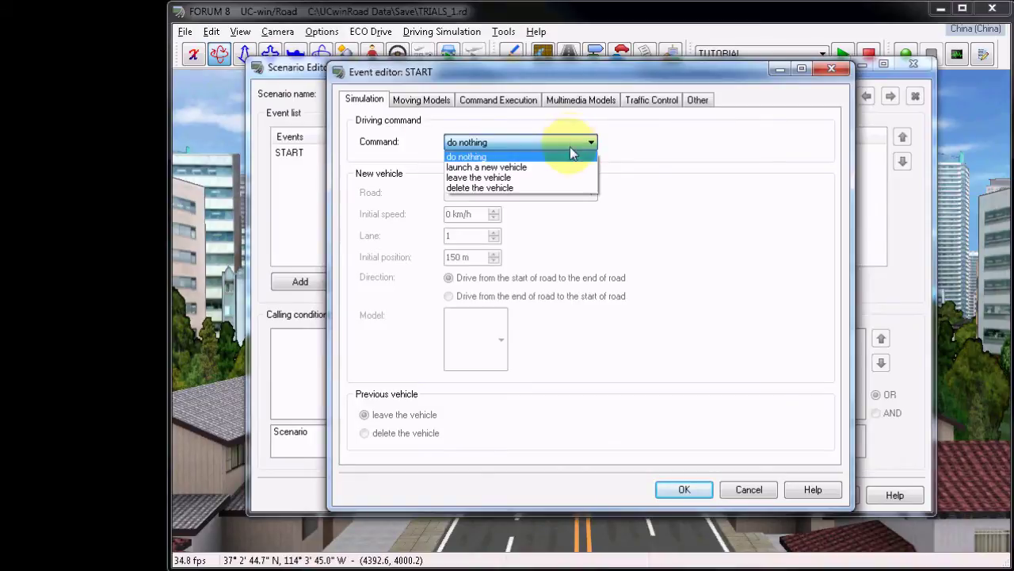
pyautogui.click(566, 168)
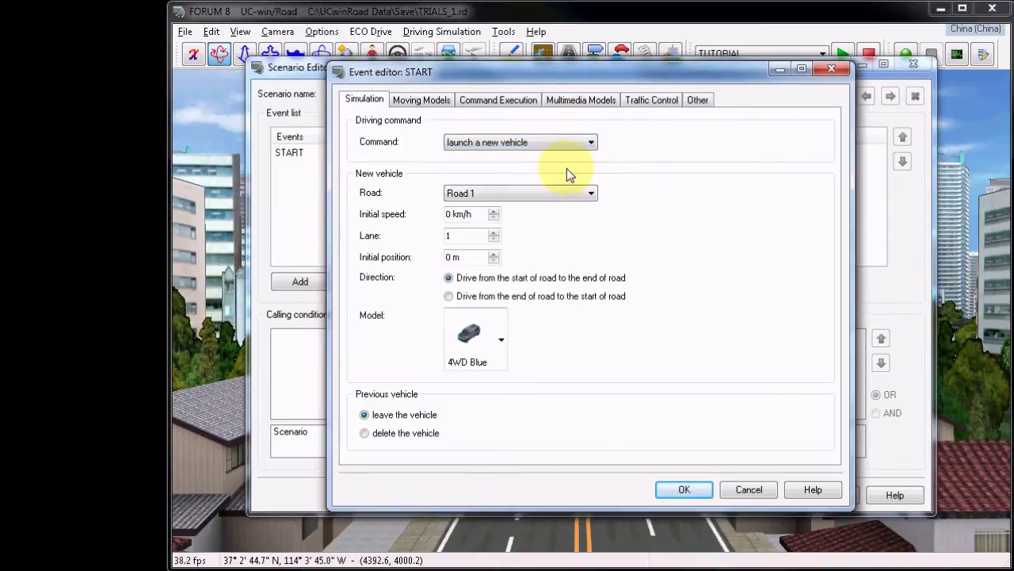
pyautogui.click(565, 197)
pyautogui.click(565, 202)
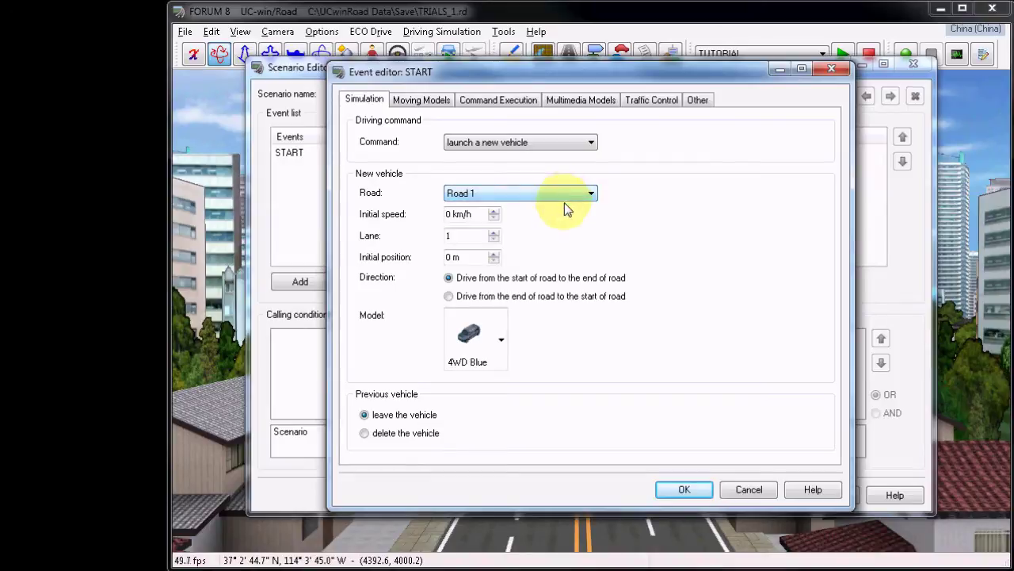
pyautogui.click(502, 340)
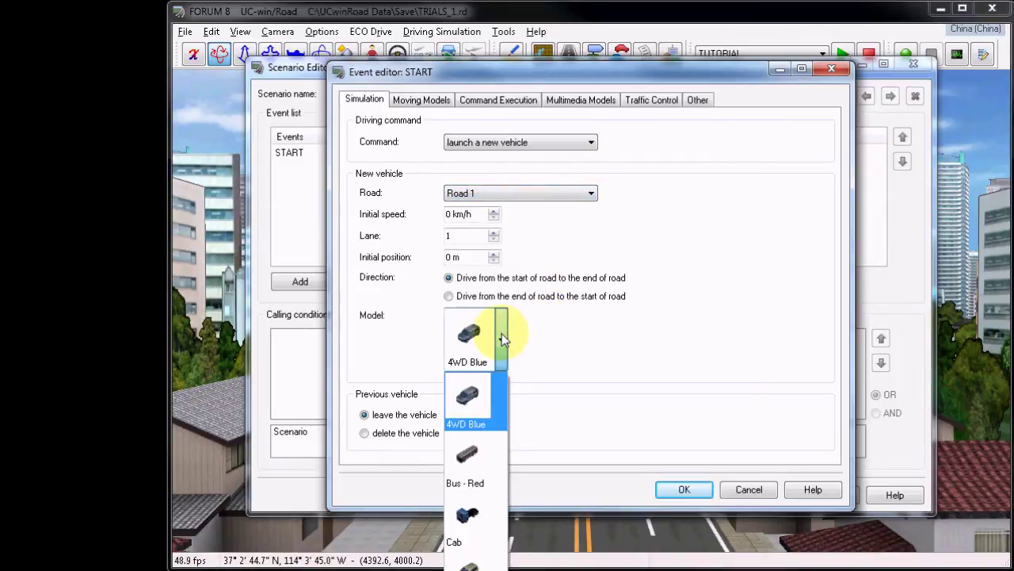
pyautogui.click(502, 339)
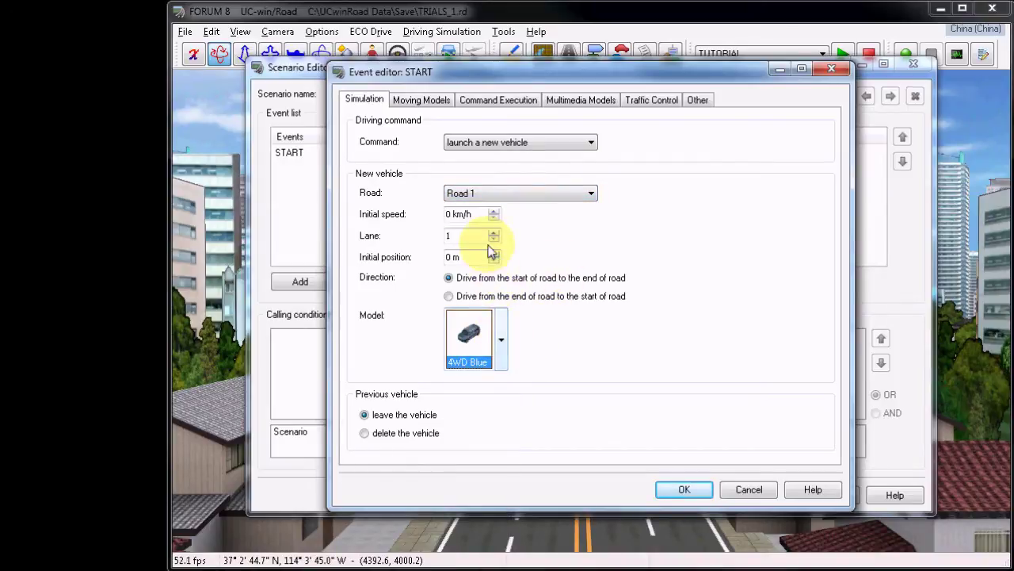
pyautogui.moveTo(479, 257); pyautogui.dragTo(431, 257)
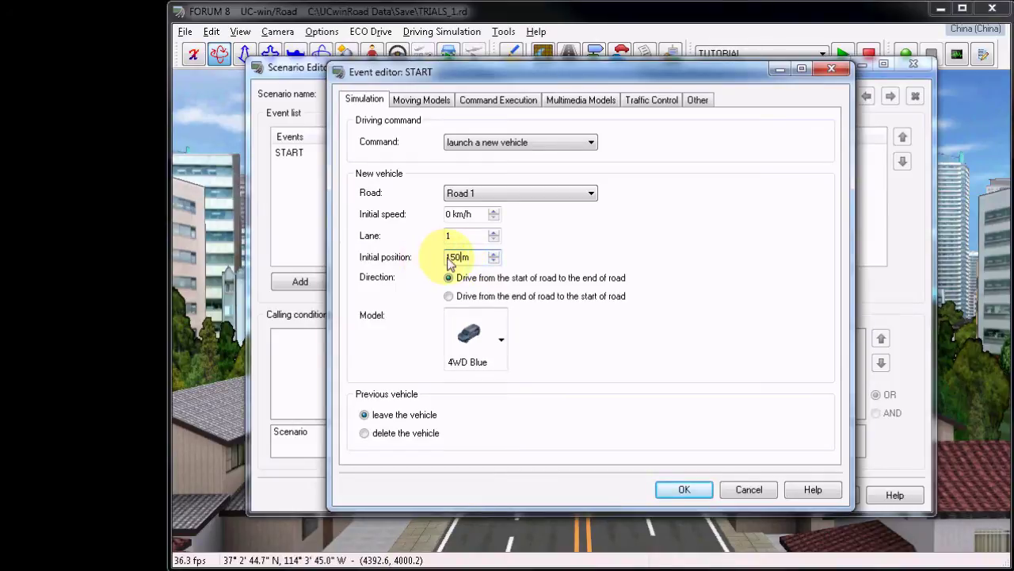
pyautogui.click(666, 491)
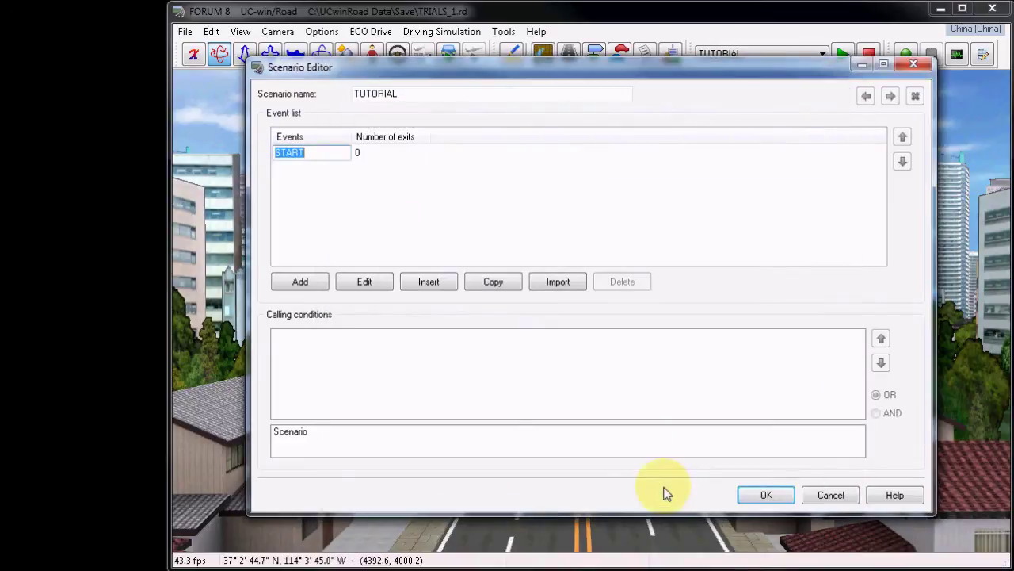
# Save the TUTORIAL changes, play the scenario from Road 1 at 0.15 km, then stop it.
pyautogui.click(753, 498)
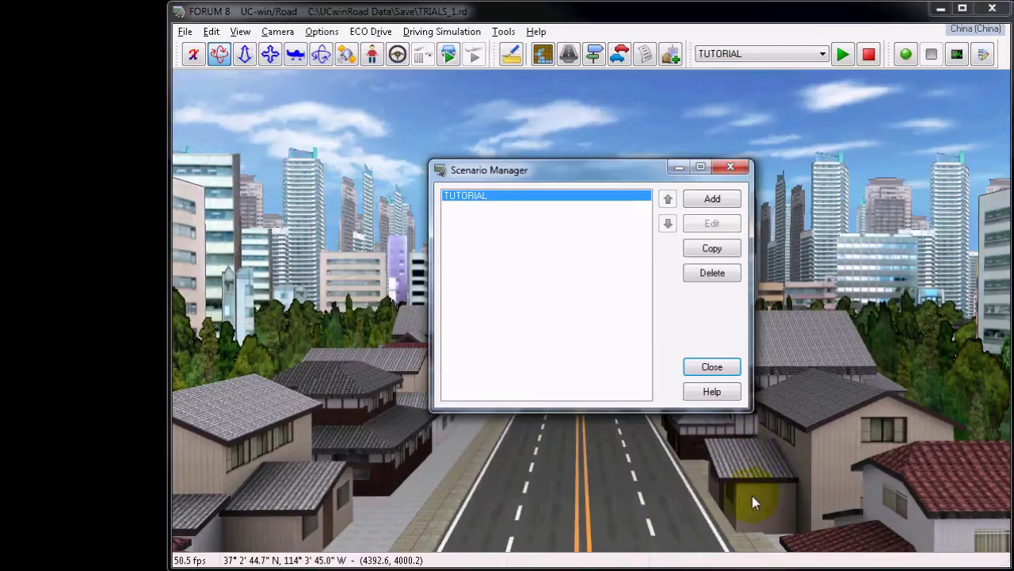
pyautogui.click(710, 367)
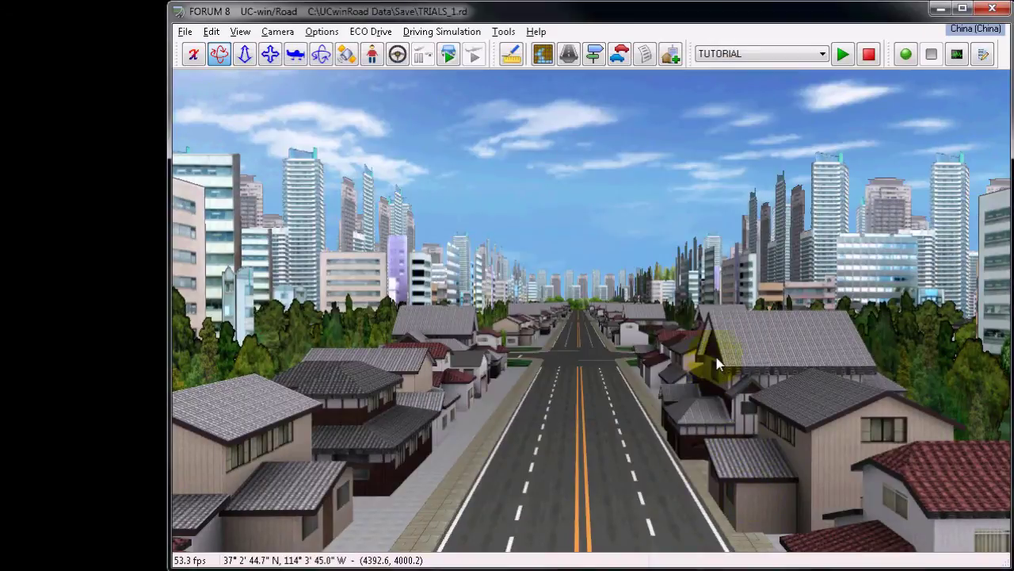
pyautogui.click(840, 61)
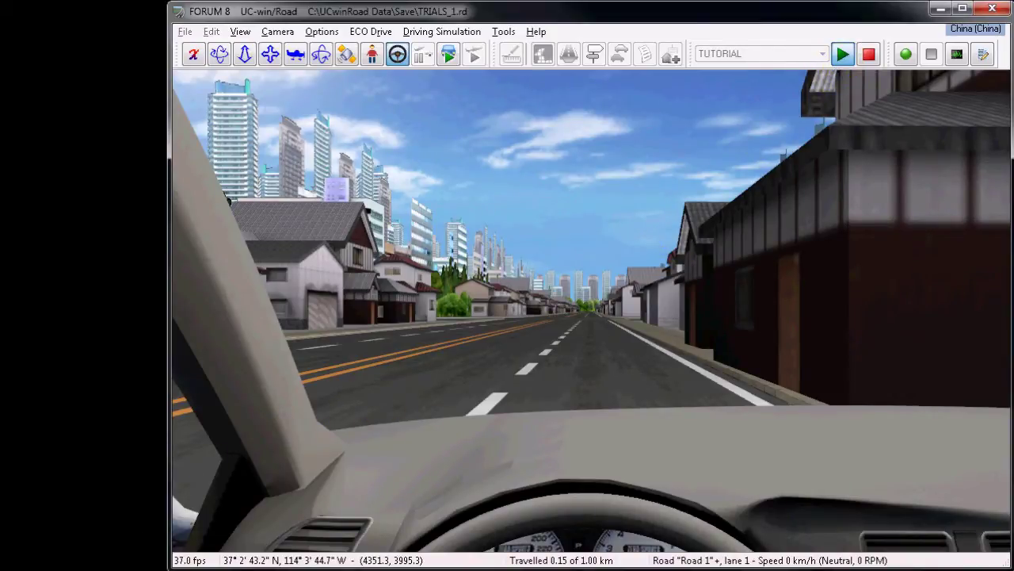
pyautogui.press('Escape')
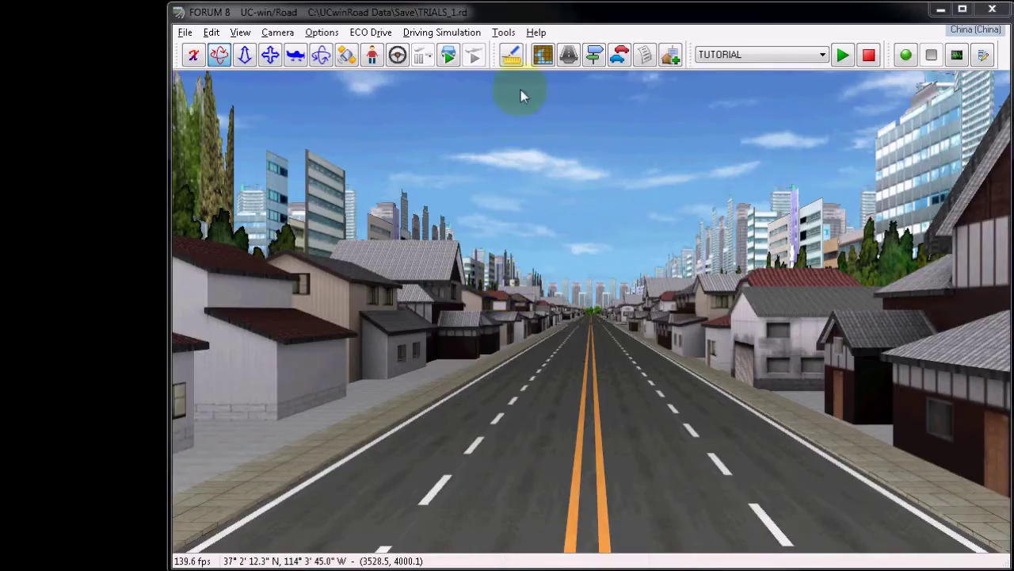
# Zoom the plan view into the Road 1 intersection and show its add-point options.
pyautogui.click(542, 55)
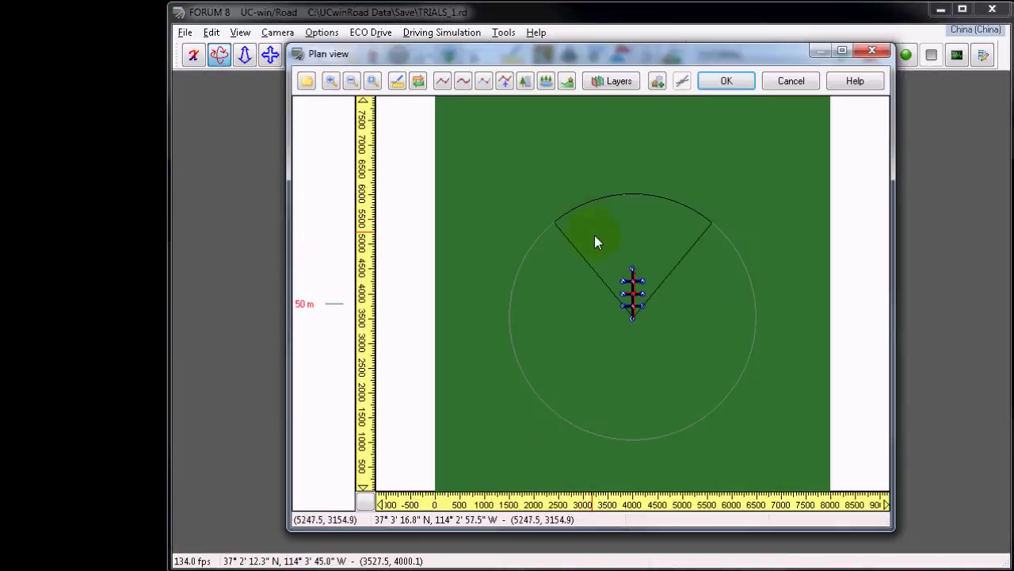
pyautogui.scroll(5, 642, 290)
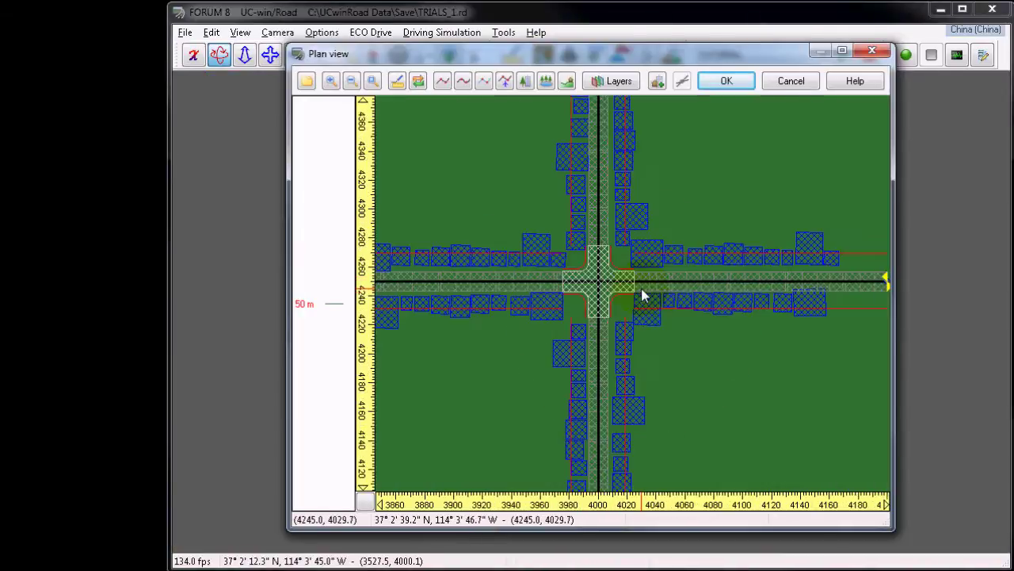
pyautogui.rightClick(599, 211)
pyautogui.moveTo(634, 238)
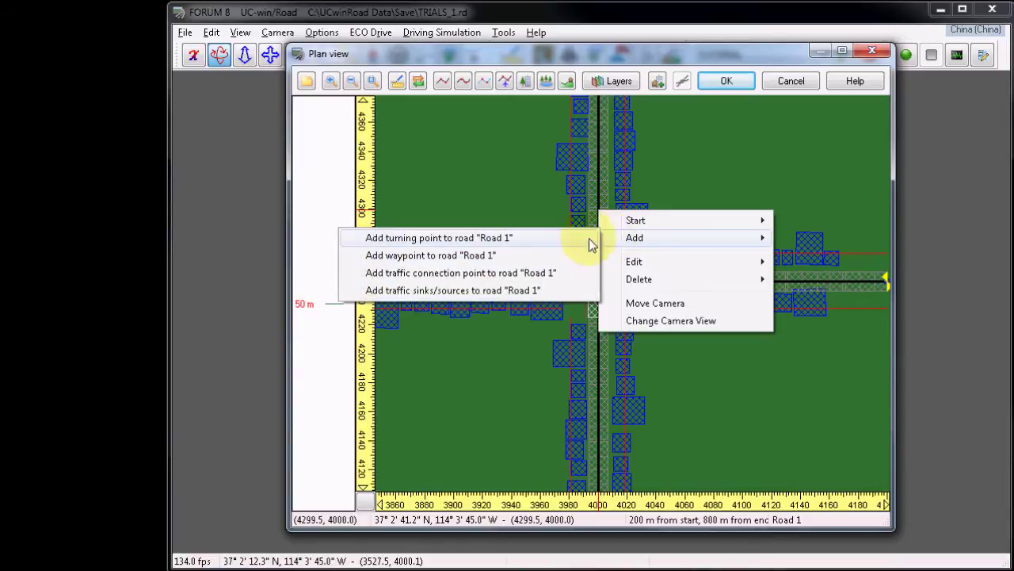
# Add a CHECKPOINT waypoint at 200 m on Road 1 and apply the plan changes.
pyautogui.click(559, 255)
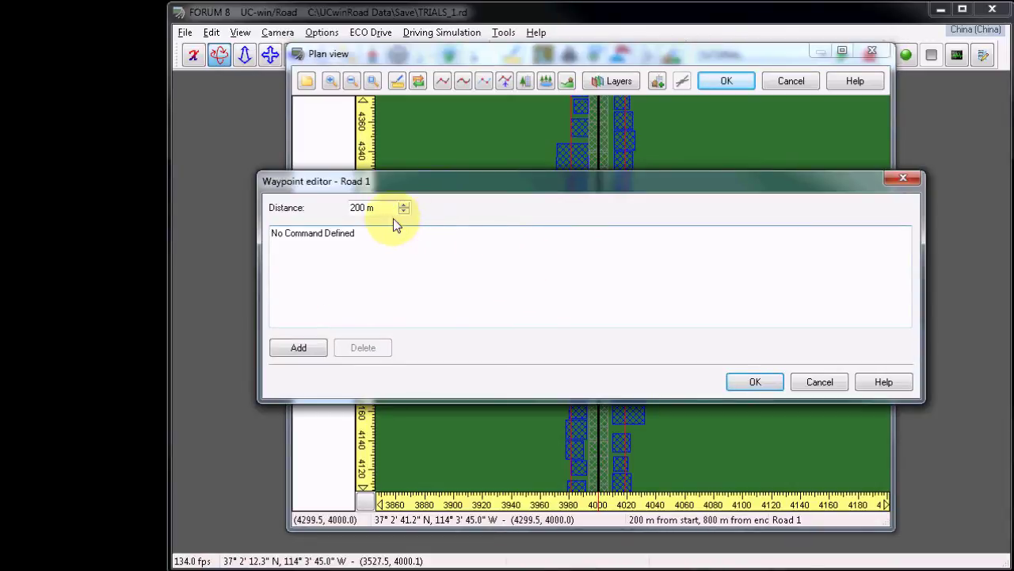
pyautogui.moveTo(374, 208); pyautogui.dragTo(361, 208)
pyautogui.click(298, 349)
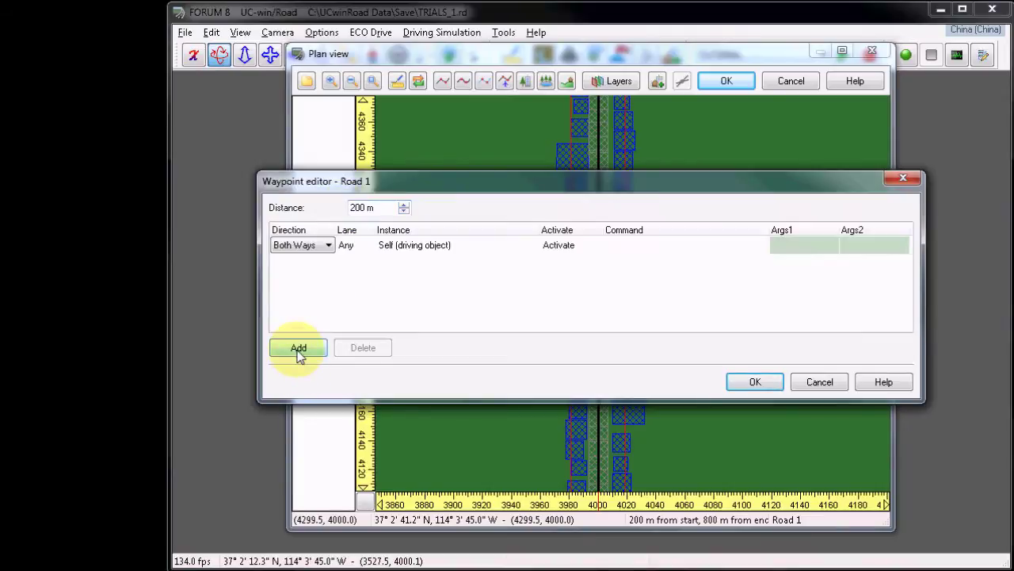
pyautogui.click(657, 248)
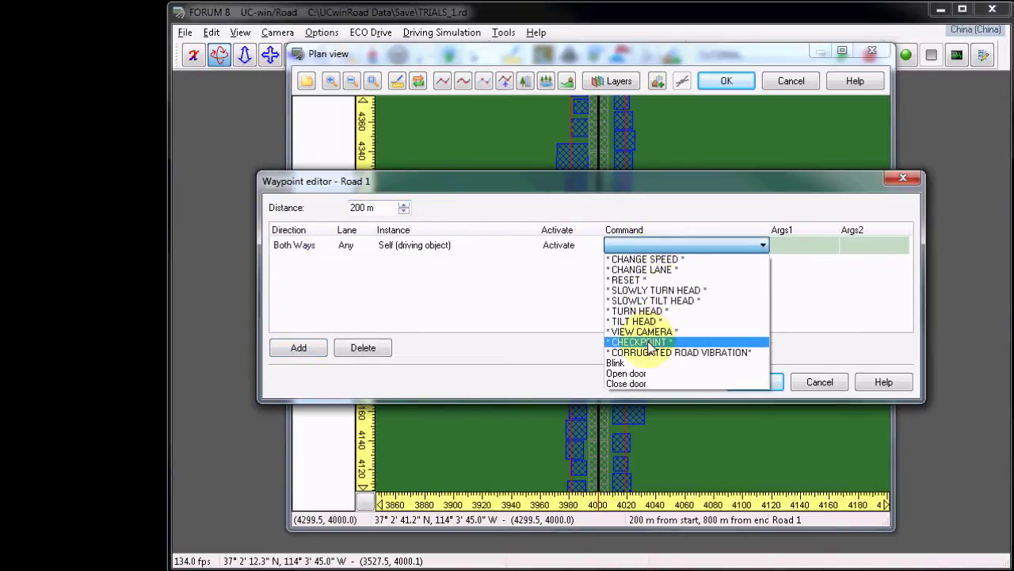
pyautogui.click(642, 342)
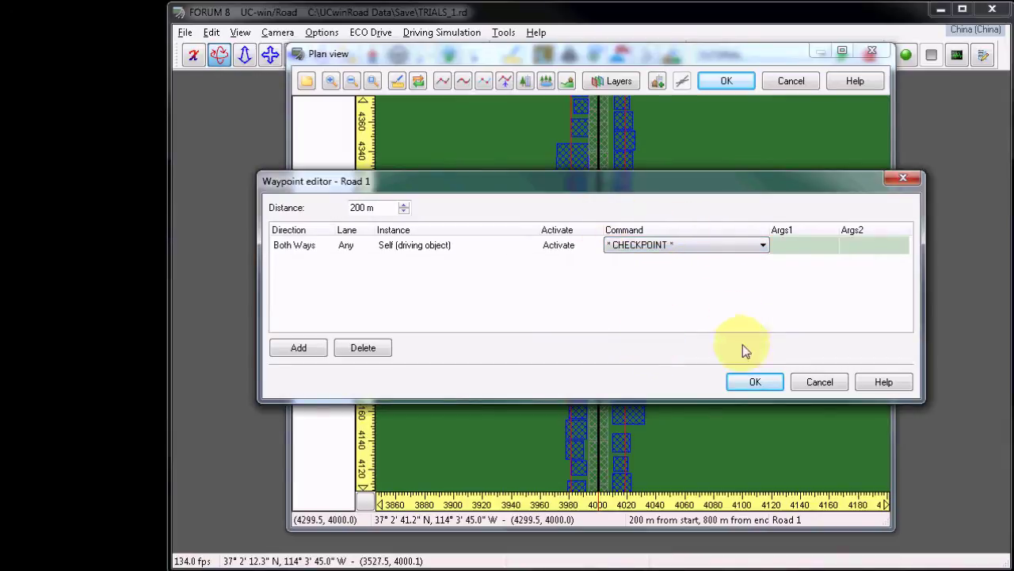
pyautogui.click(745, 385)
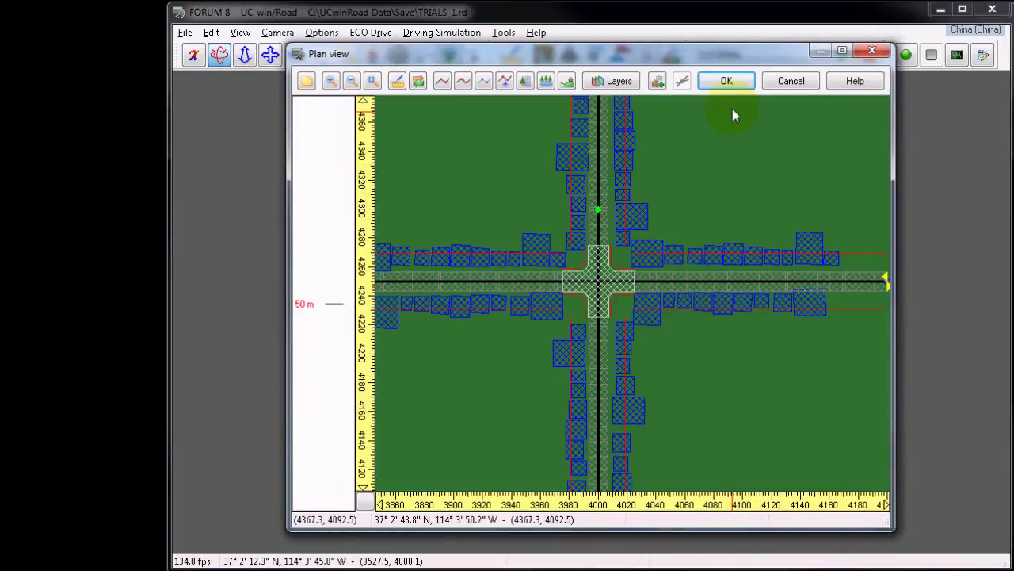
pyautogui.click(734, 88)
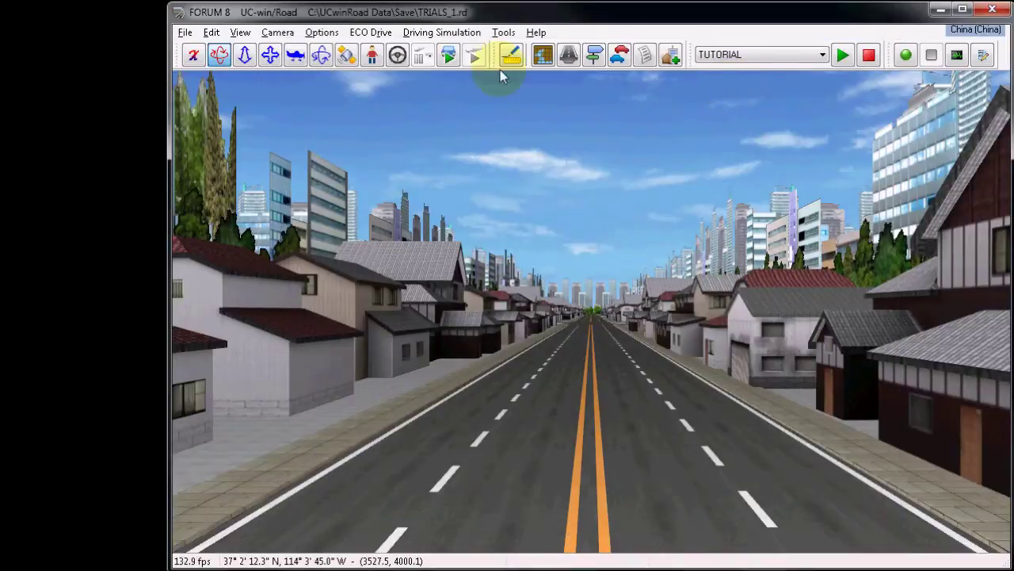
# Reopen TUTORIAL and add a second event named MESSAGE after START.
pyautogui.click(210, 32)
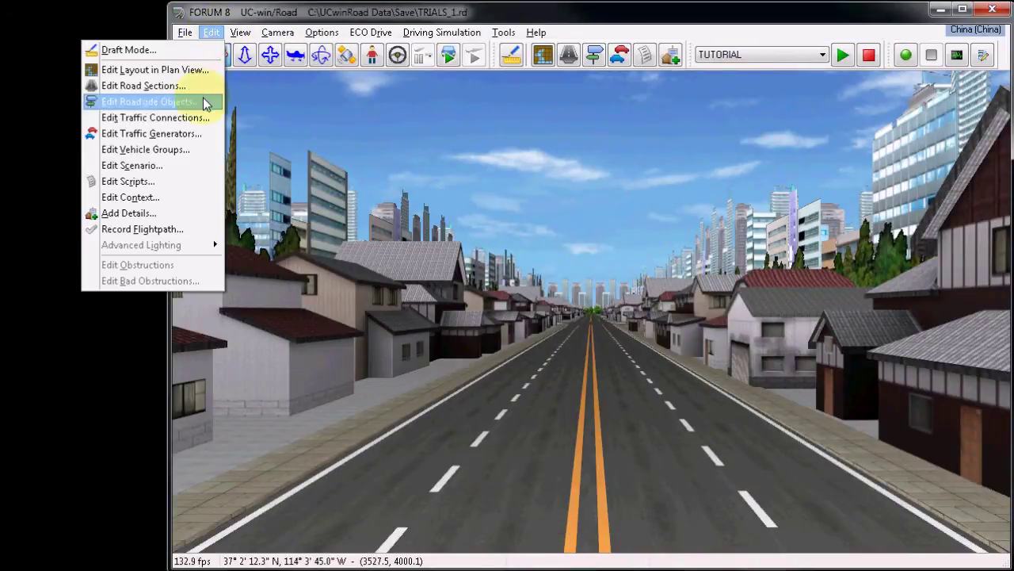
pyautogui.click(192, 164)
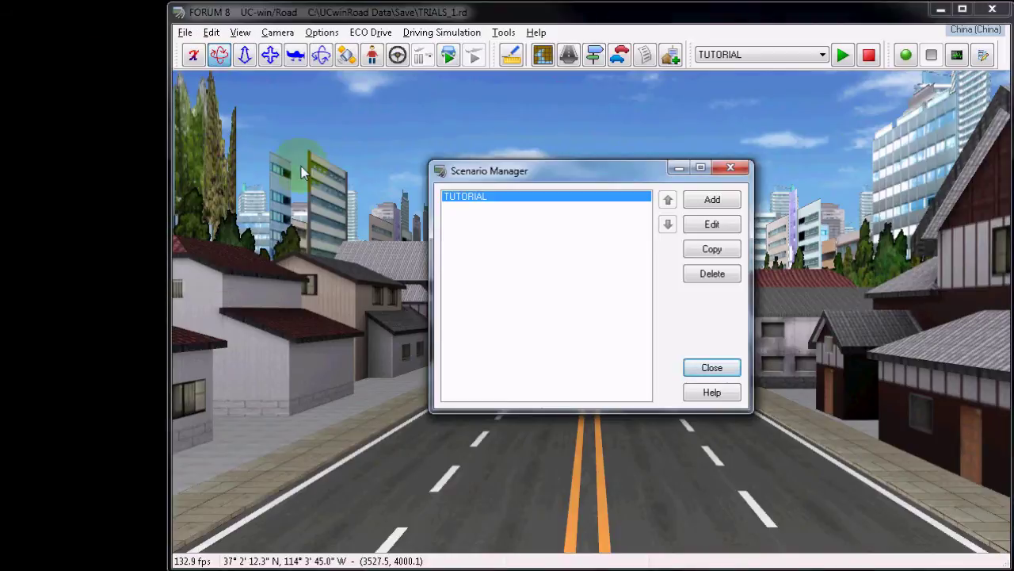
pyautogui.click(700, 227)
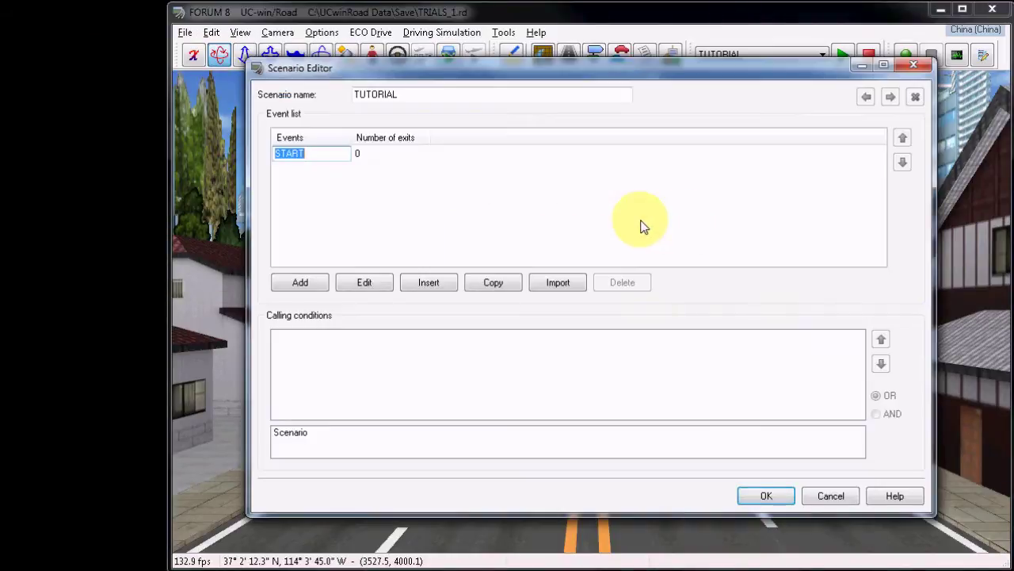
pyautogui.click(300, 282)
pyautogui.write('MESSAGE')
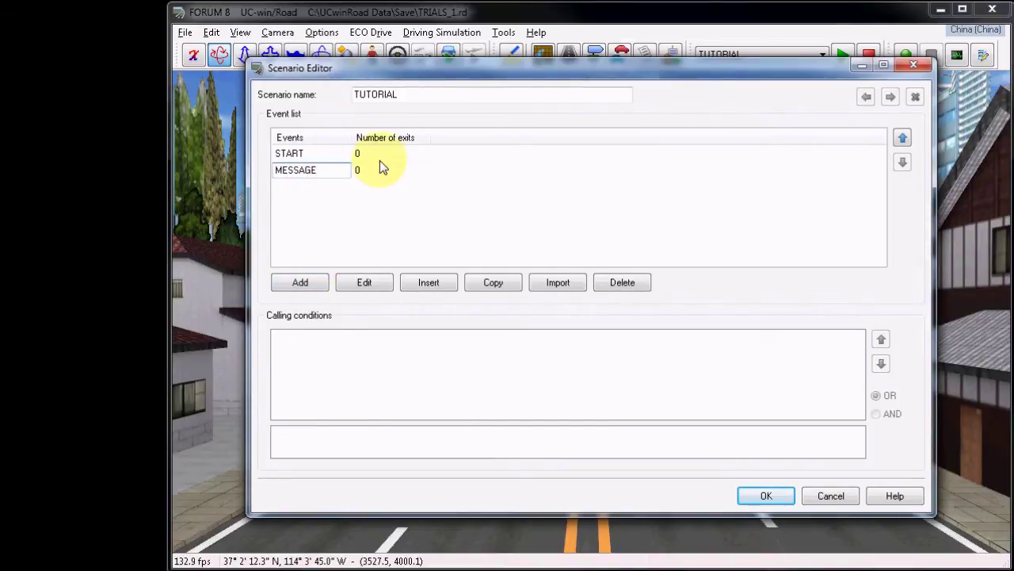
pyautogui.click(384, 154)
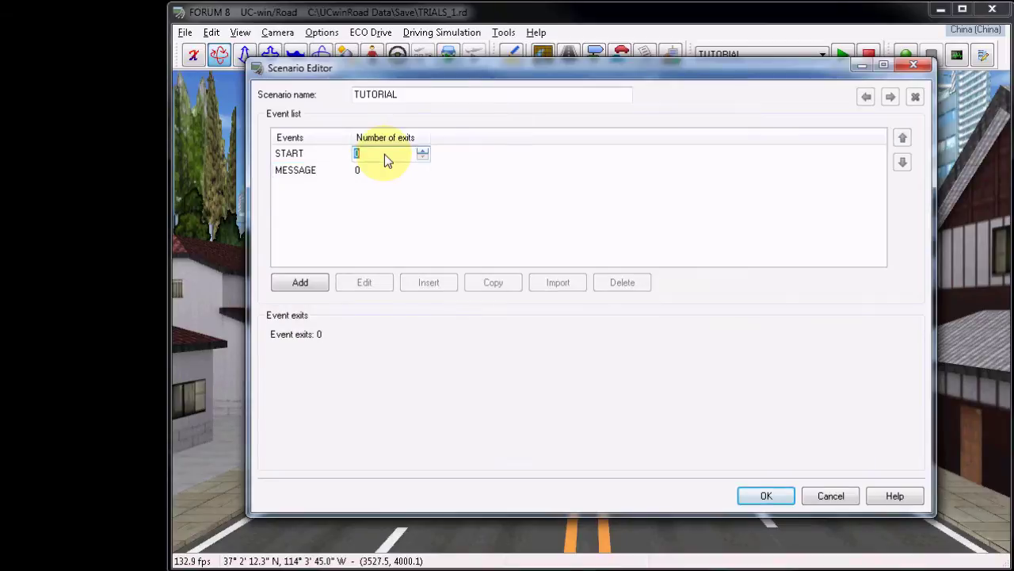
# Add a Message model entry to the MESSAGE event's multimedia models.
pyautogui.click(342, 173)
pyautogui.click(358, 282)
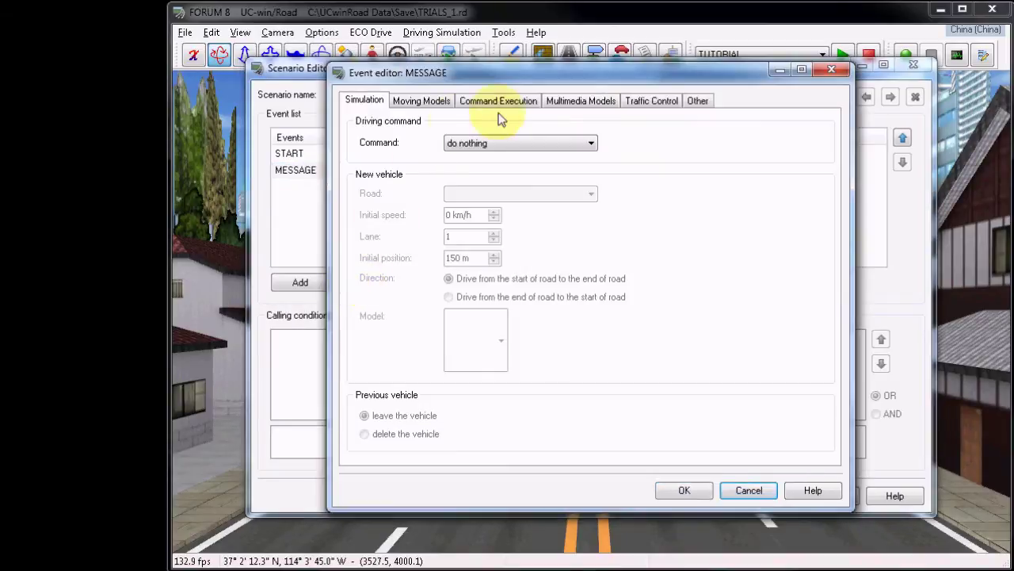
pyautogui.click(588, 107)
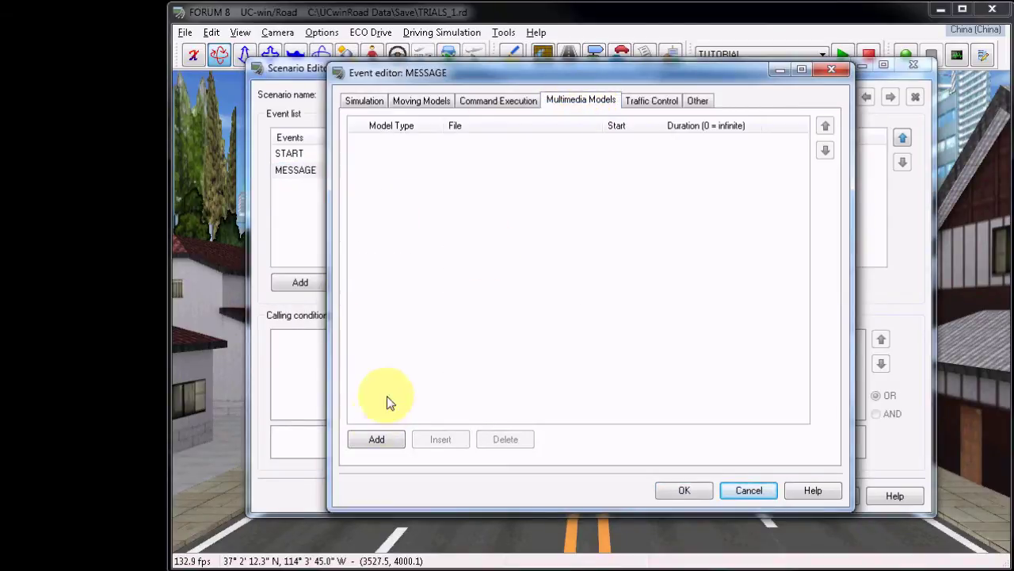
pyautogui.click(376, 438)
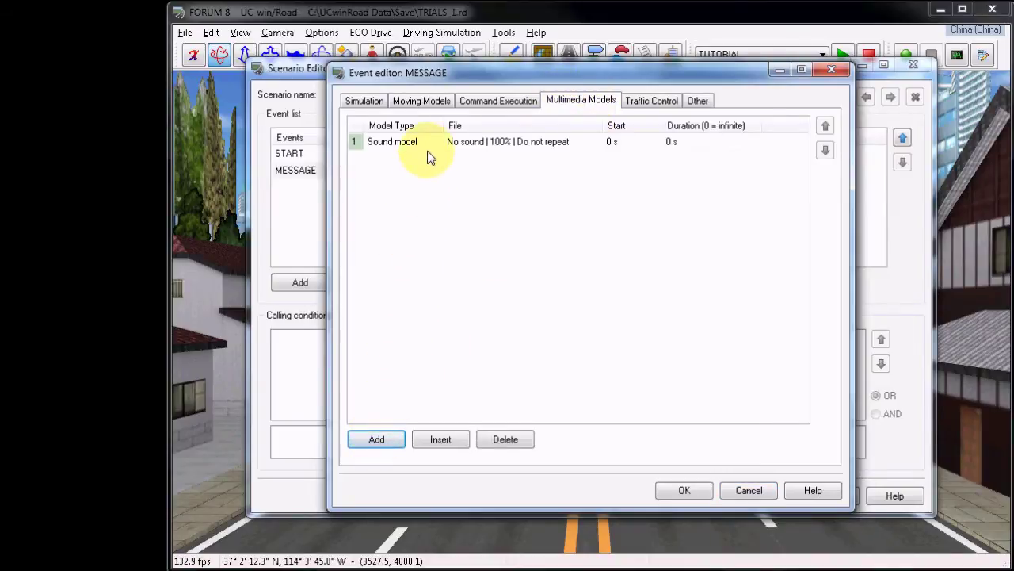
pyautogui.click(427, 146)
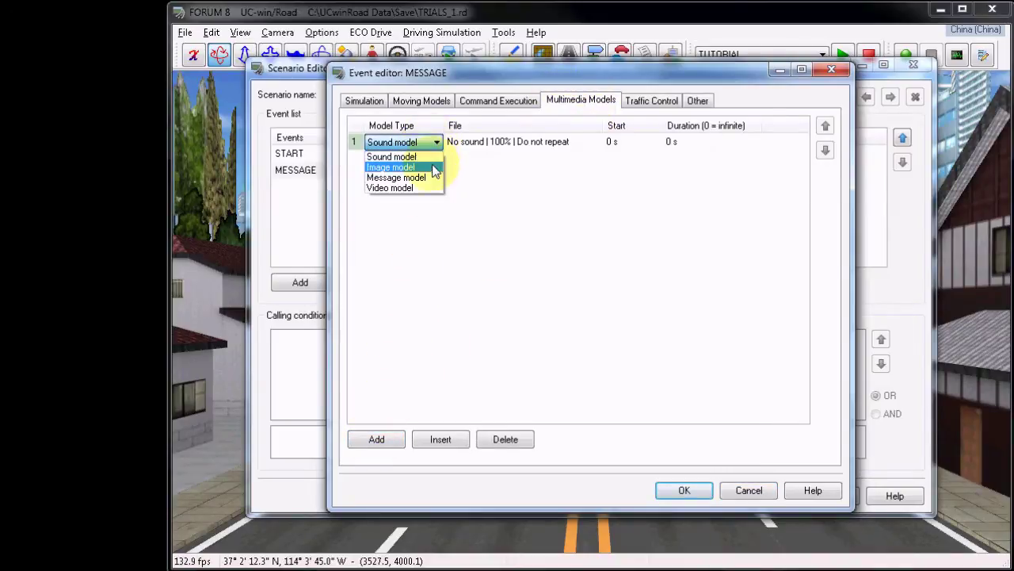
pyautogui.click(432, 180)
pyautogui.click(485, 142)
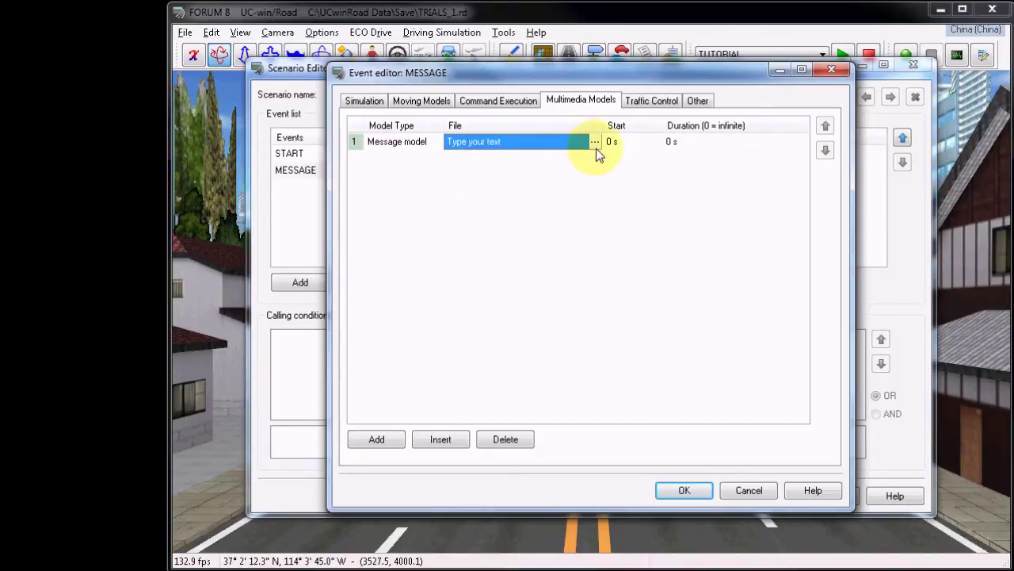
# Enter the text 'GO THROUGH INTERSECTION', place it top centre, and preview it.
pyautogui.click(596, 143)
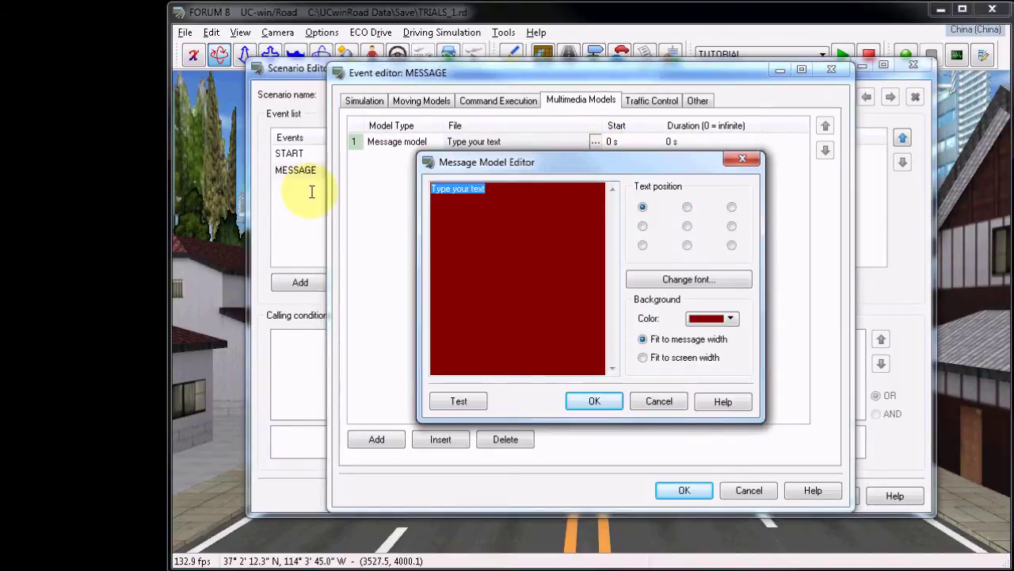
pyautogui.write('GO THROUGH INTERSECTION')
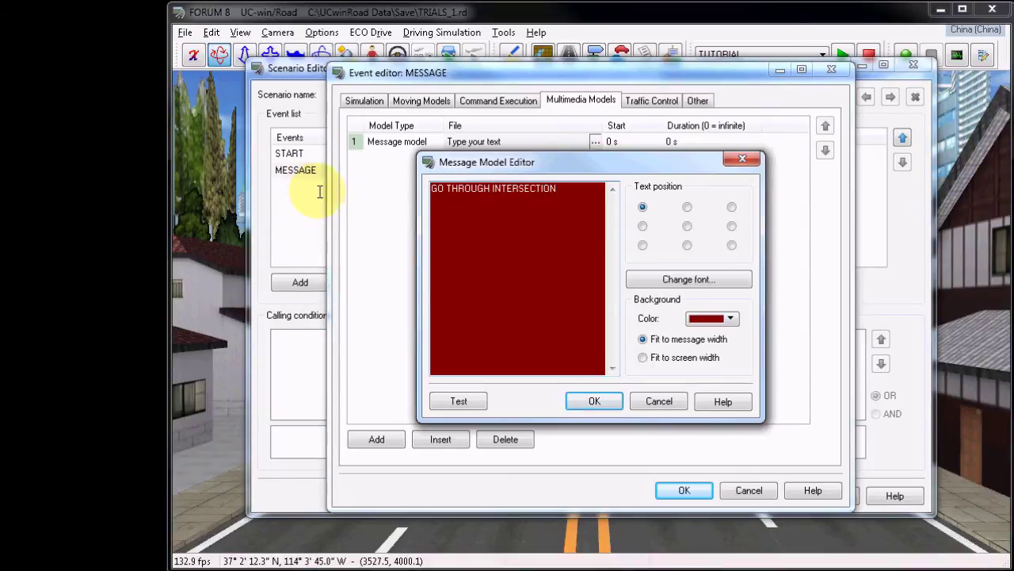
pyautogui.click(687, 206)
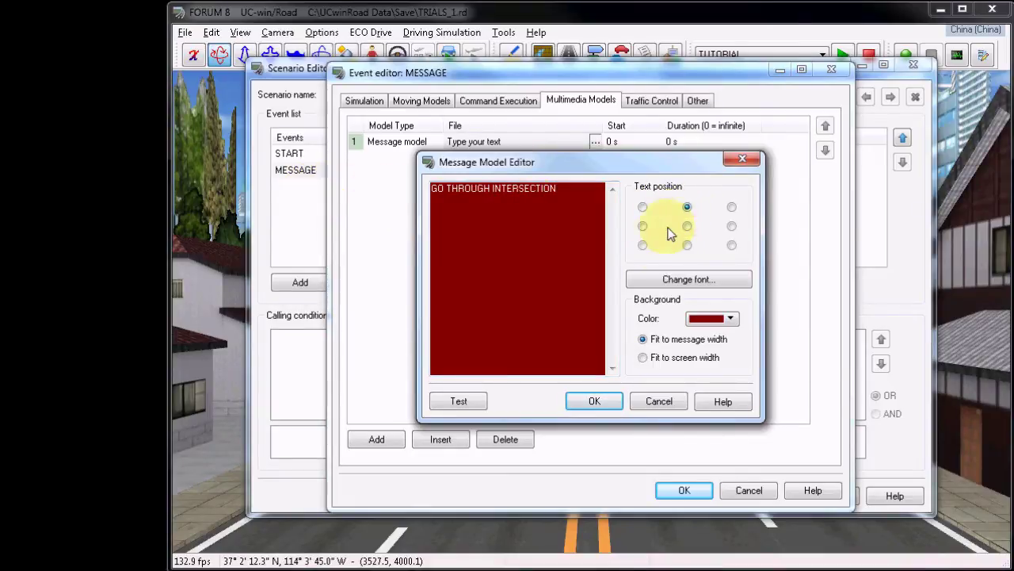
pyautogui.click(456, 402)
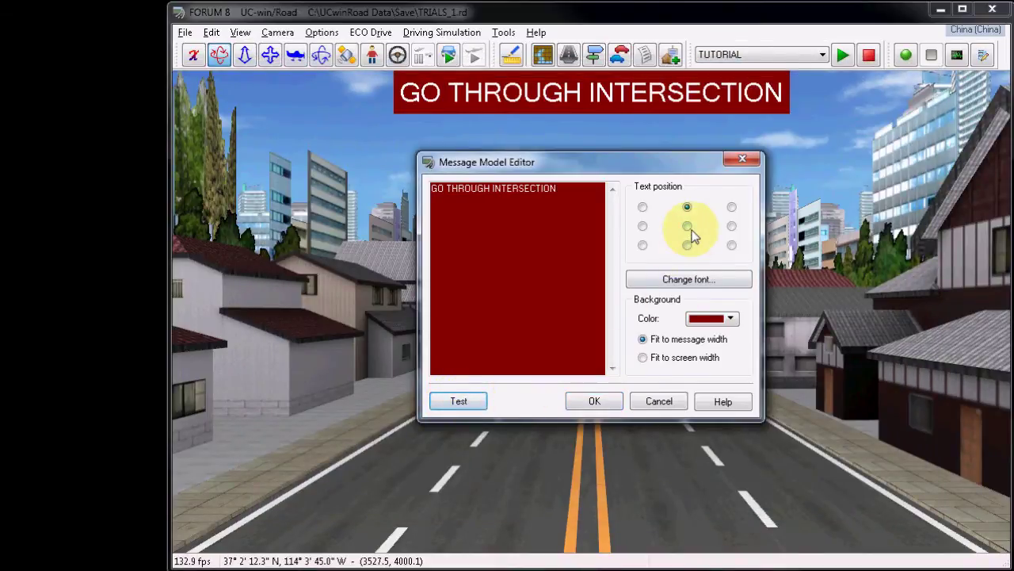
# Give the message banner a green background, adjust its width, and confirm.
pyautogui.click(643, 358)
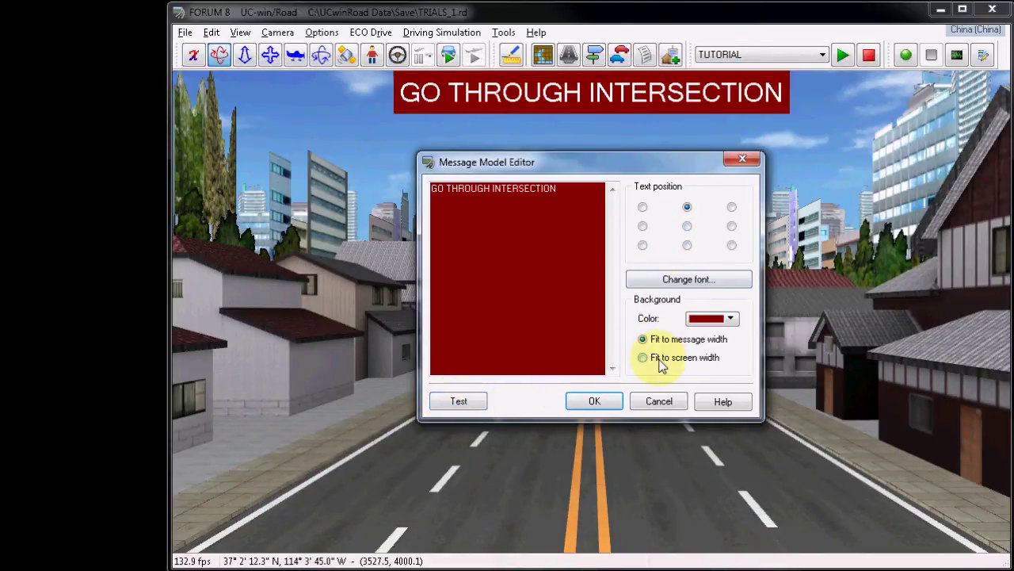
pyautogui.click(731, 319)
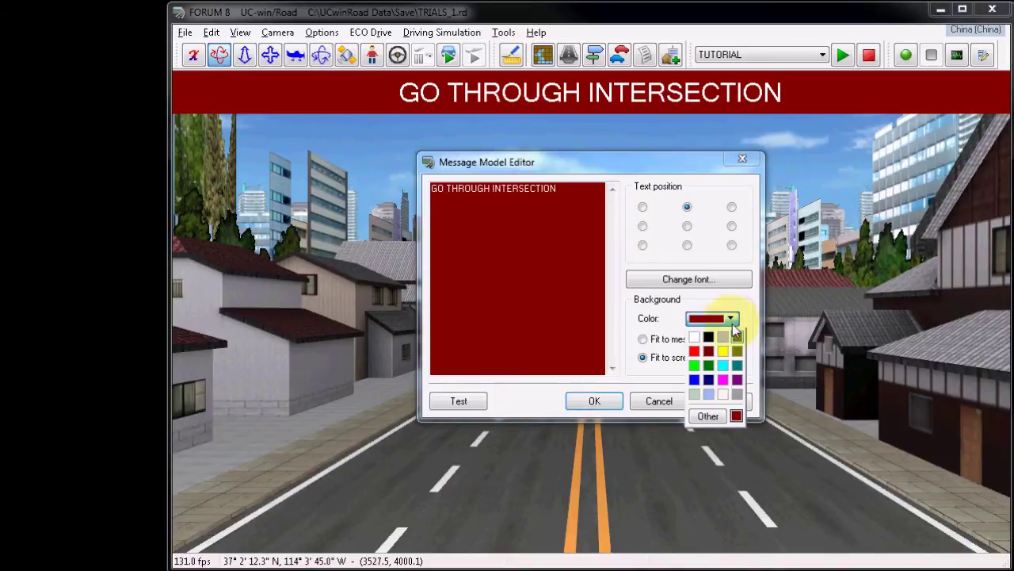
pyautogui.click(709, 366)
pyautogui.click(642, 339)
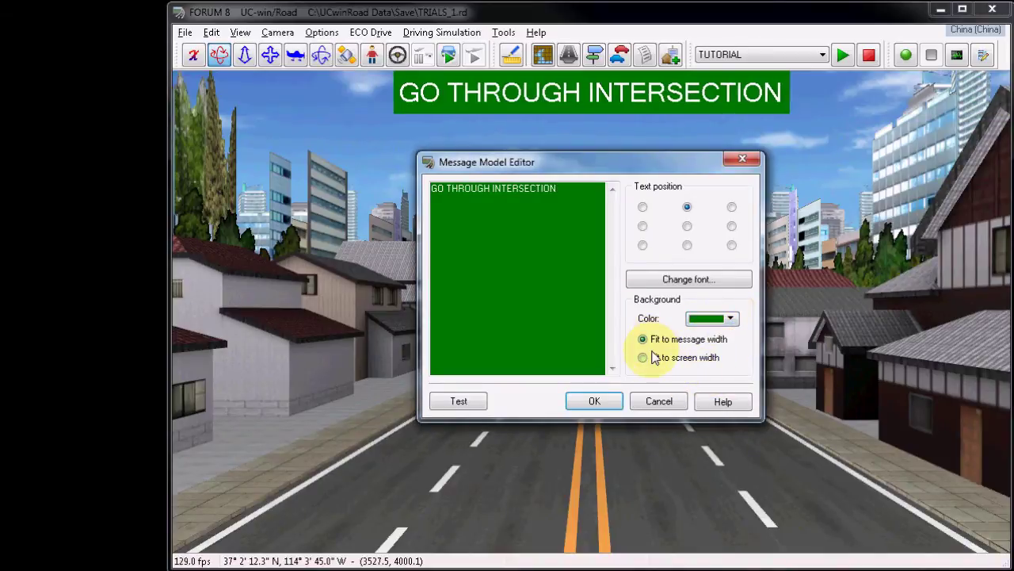
pyautogui.click(653, 357)
pyautogui.click(603, 402)
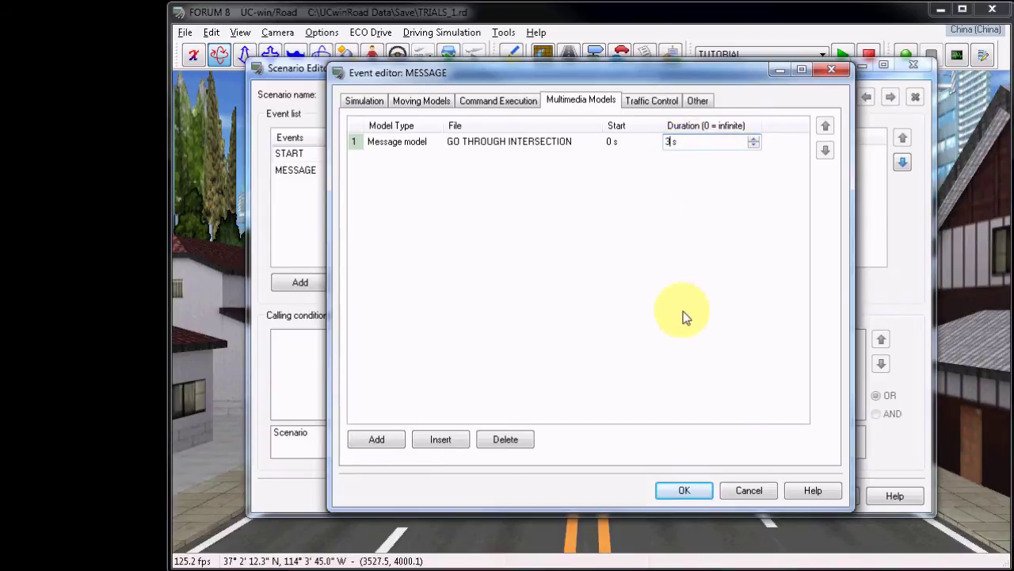
# Confirm the MESSAGE event with its 3-second display duration.
pyautogui.click(678, 485)
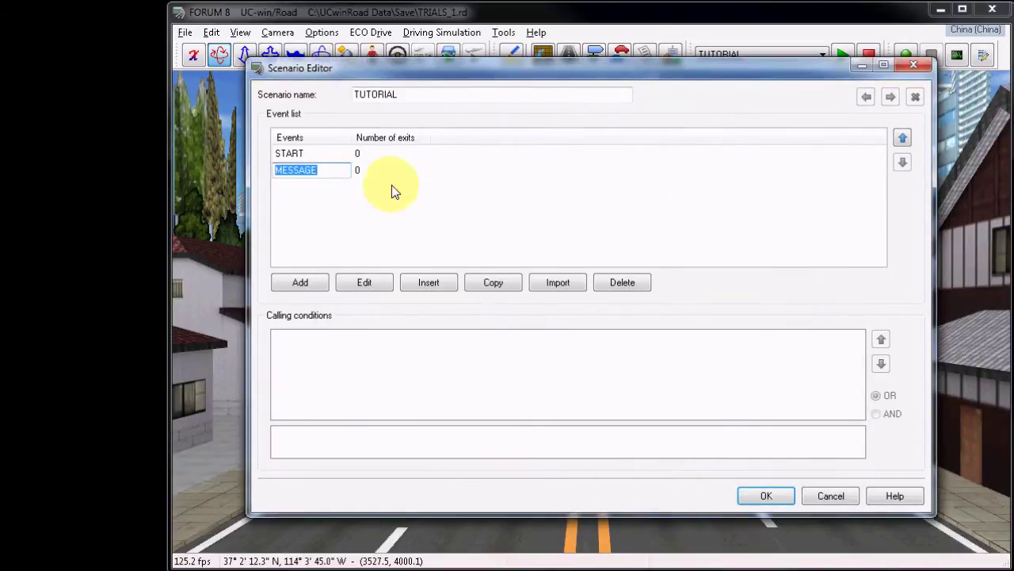
# Set START's number of exits to 1 and route Exit 1 to MESSAGE.
pyautogui.click(405, 153)
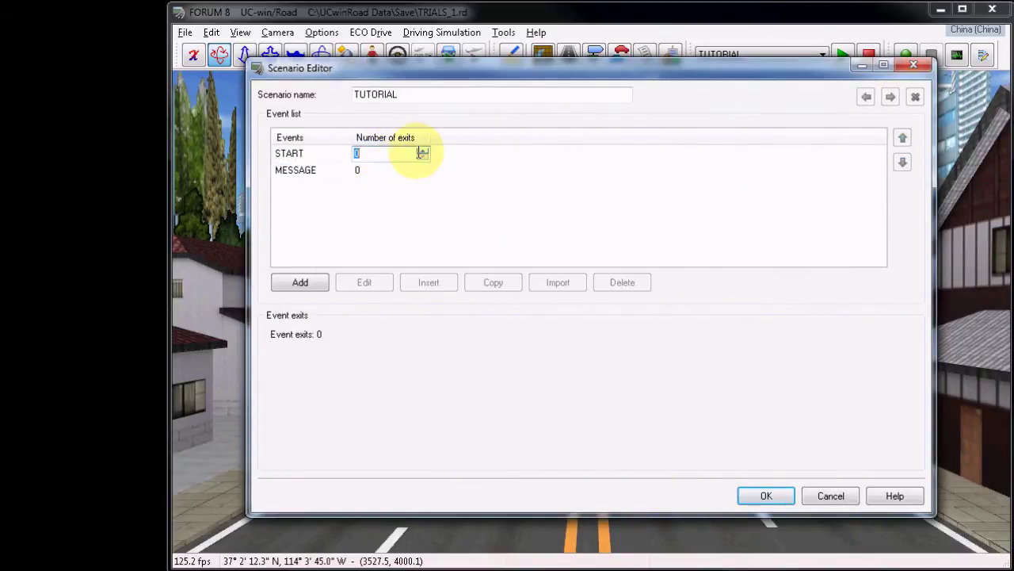
pyautogui.click(423, 150)
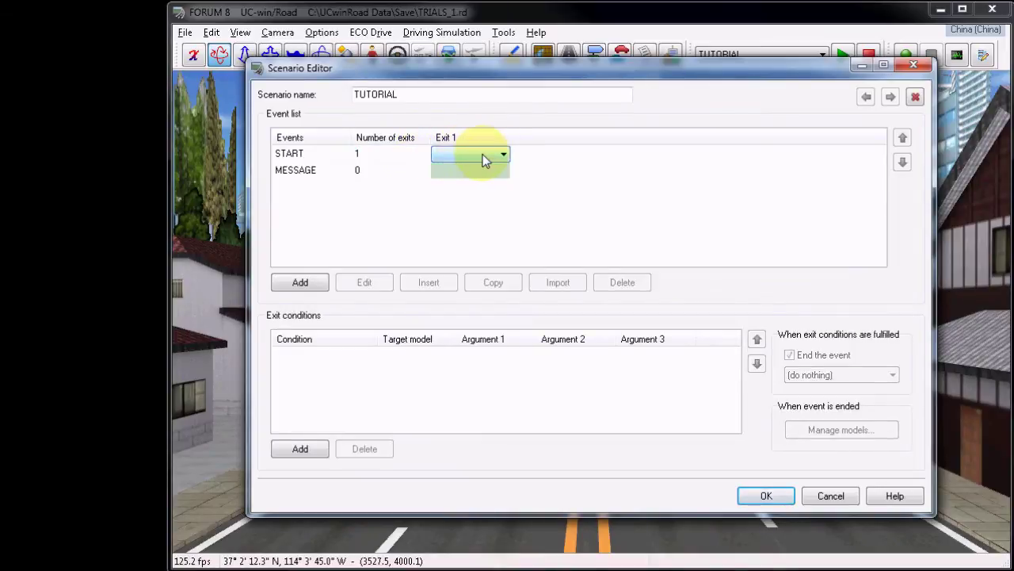
pyautogui.click(502, 156)
pyautogui.click(467, 178)
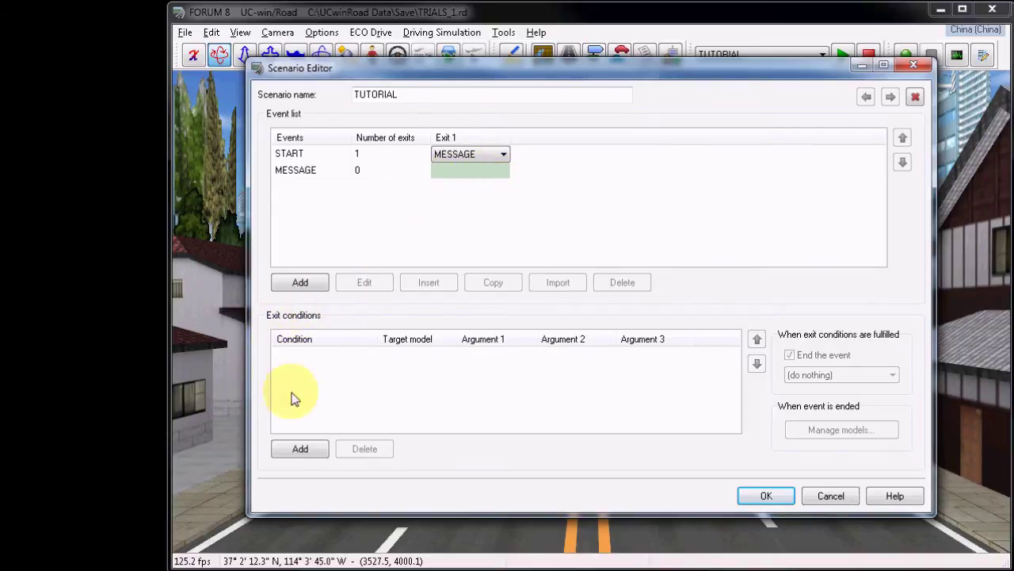
# Add a Checkpoint waypoint exit condition to START using the Road 1 checkpoint.
pyautogui.click(300, 450)
pyautogui.click(314, 362)
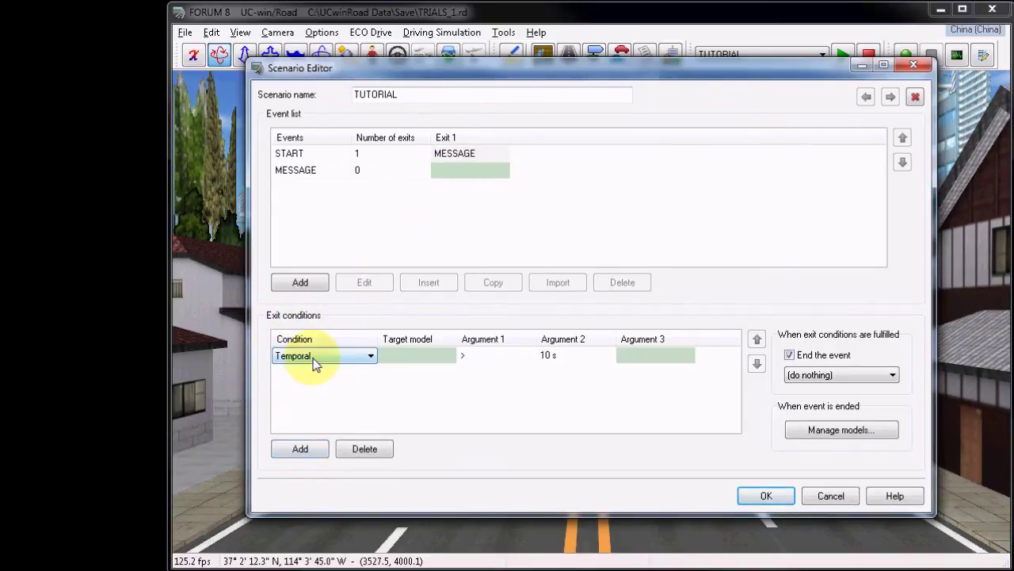
pyautogui.click(315, 362)
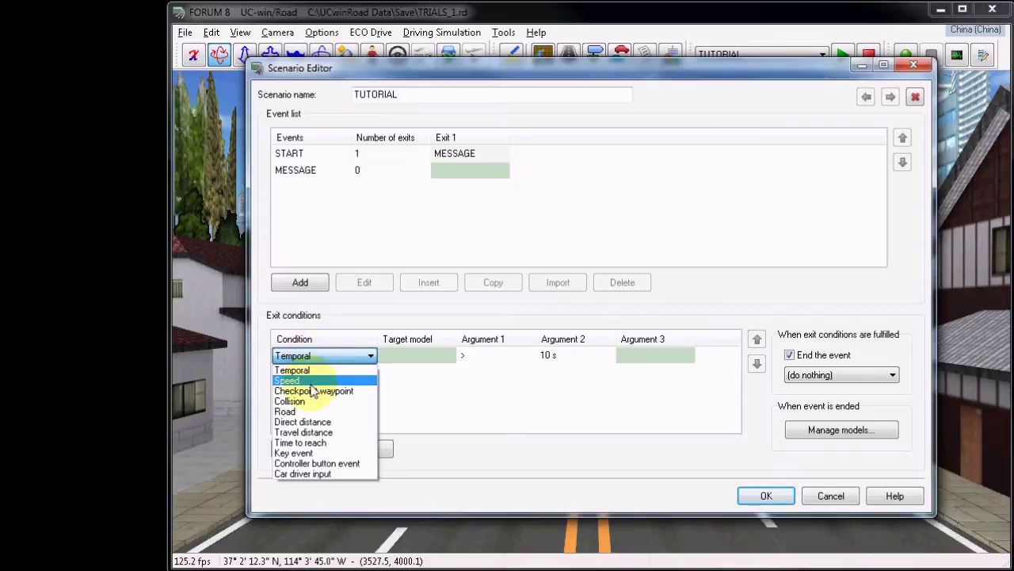
pyautogui.click(313, 396)
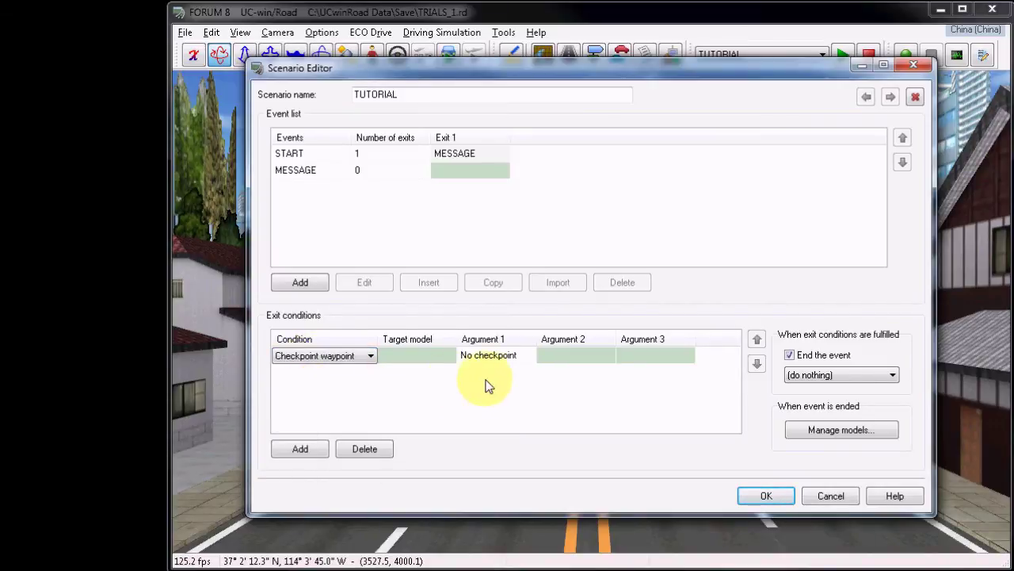
pyautogui.click(501, 358)
pyautogui.click(501, 358)
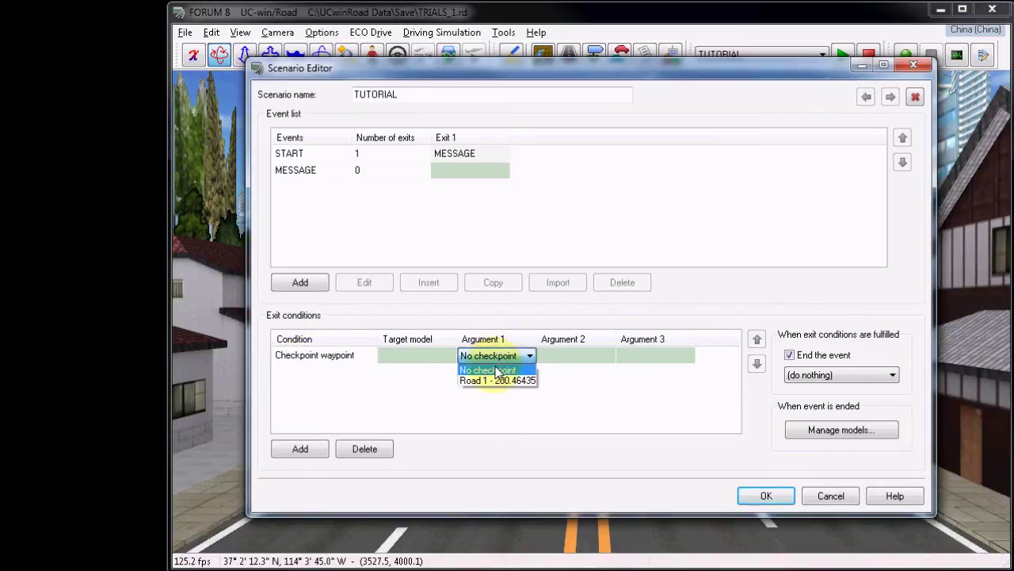
pyautogui.click(501, 382)
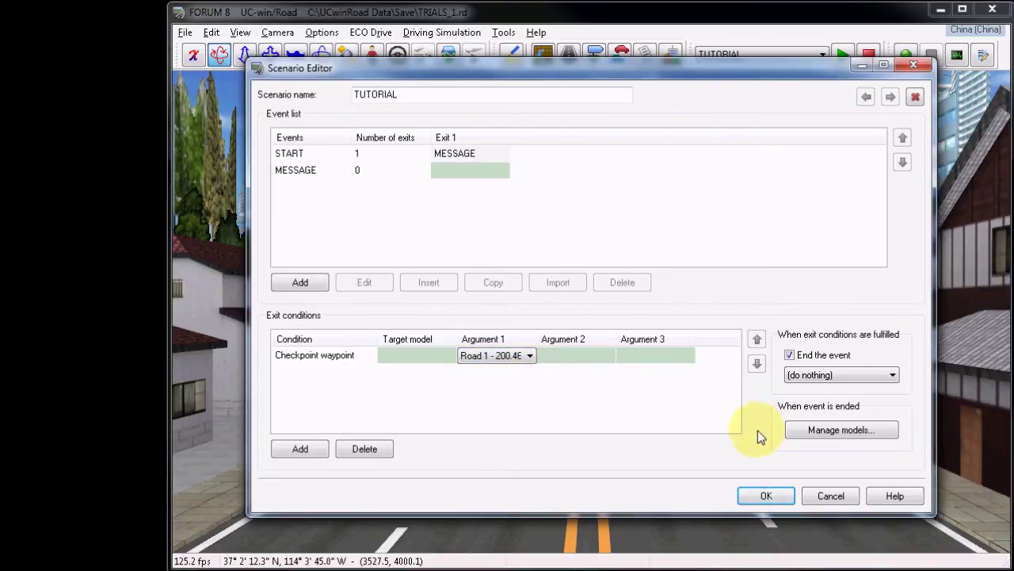
pyautogui.click(757, 497)
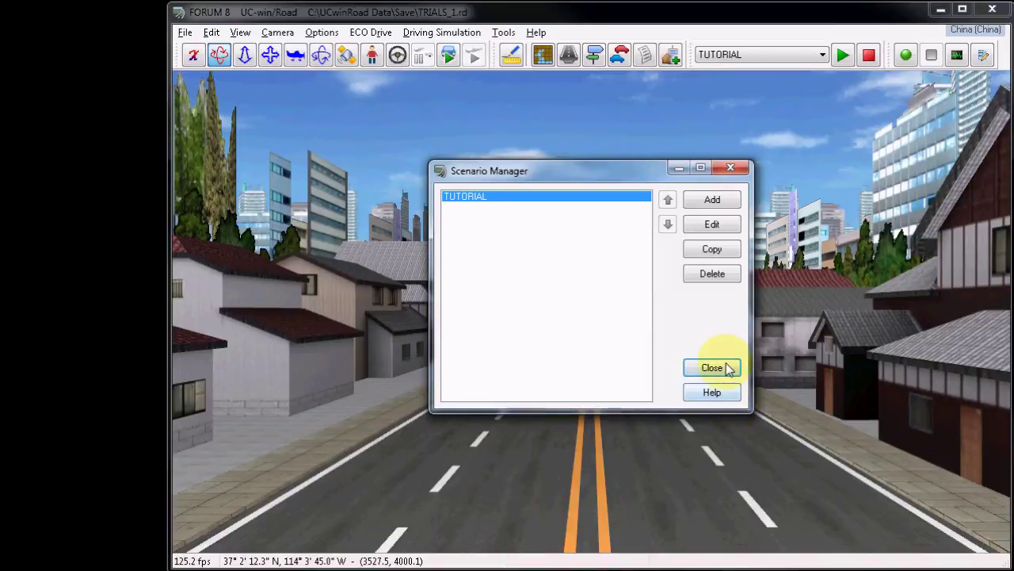
# Close Scenario Manager, test-drive TUTORIAL to see the 'GO THROUGH INTERSECTION' message, then stop.
pyautogui.click(728, 368)
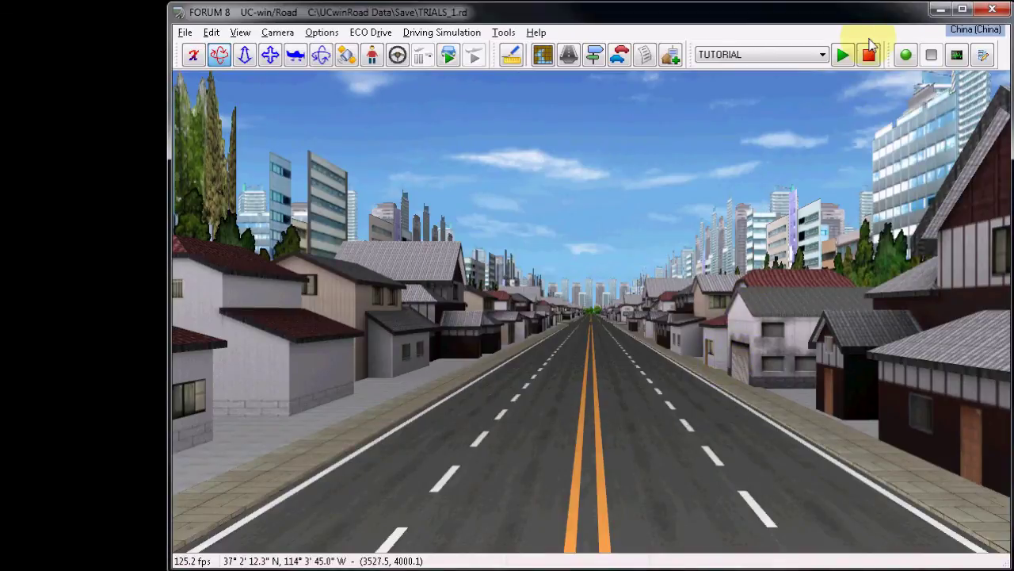
pyautogui.click(845, 55)
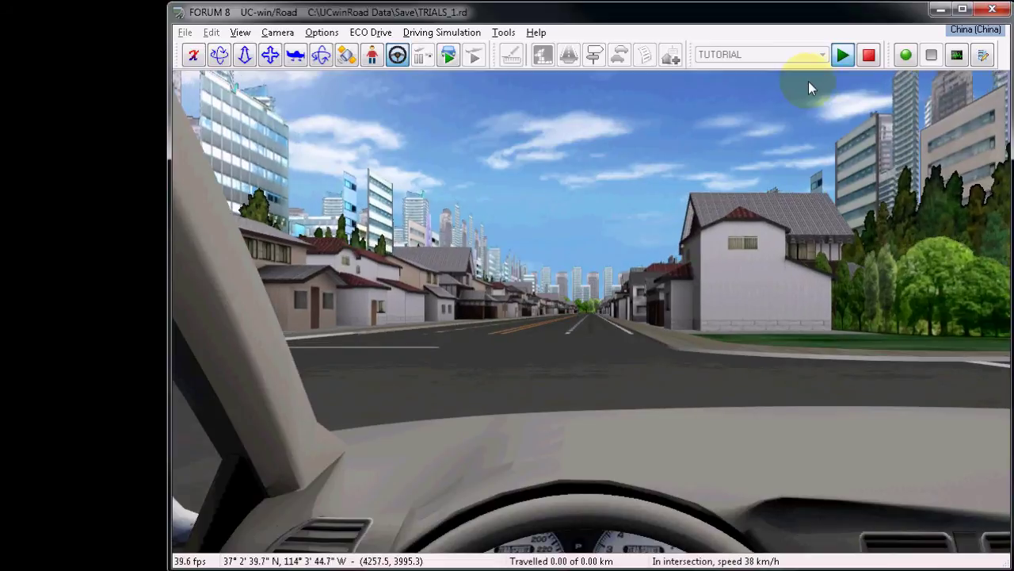
pyautogui.click(869, 55)
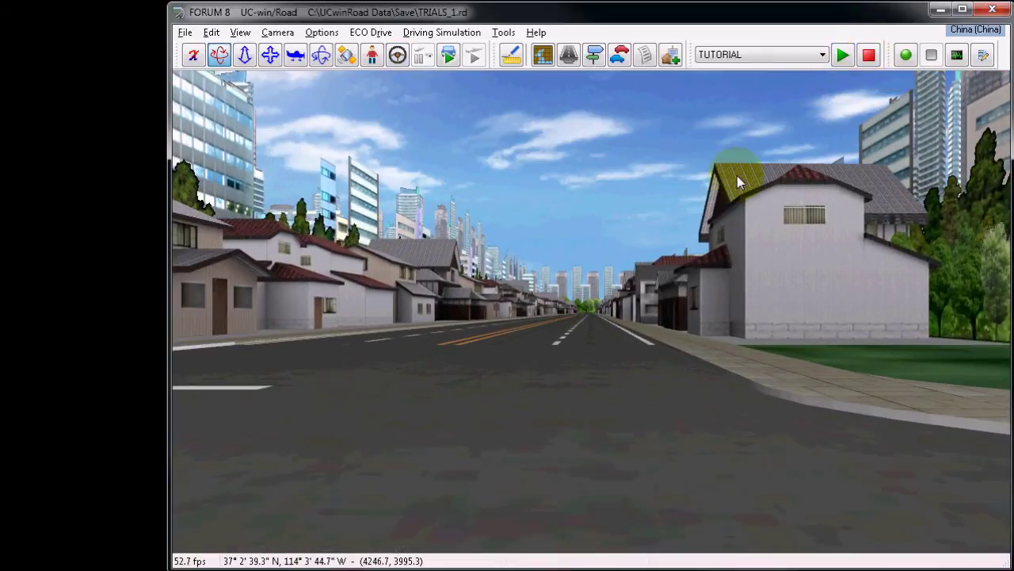